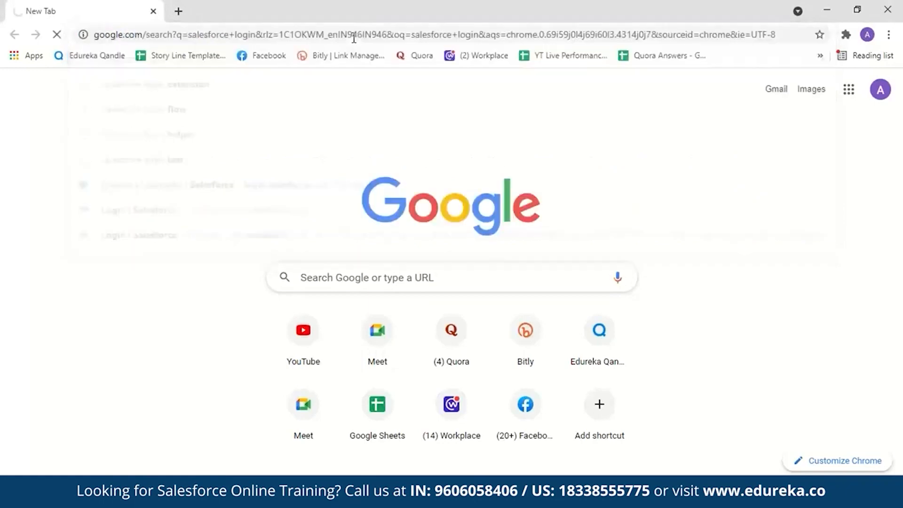
# From the Salesforce login page, open the 30-day free trial sign-up form, review its fields and return to the login page.
pyautogui.click(199, 218)
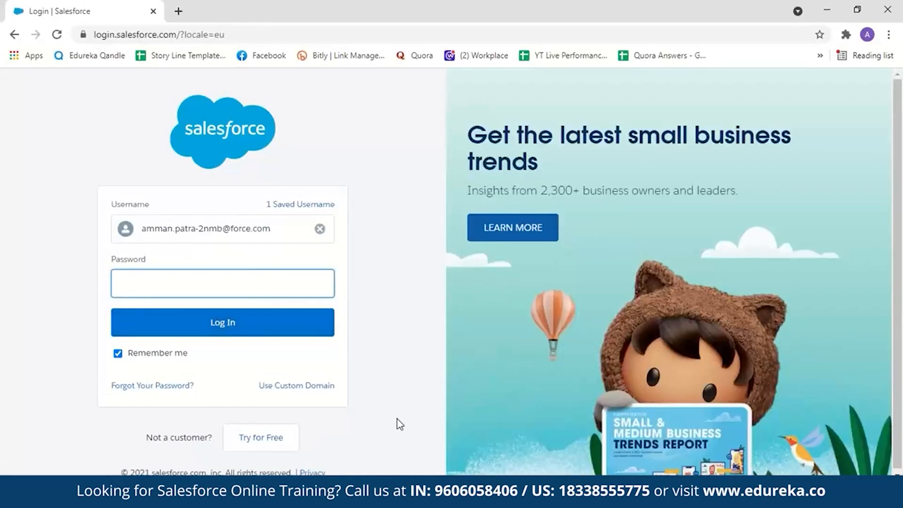
pyautogui.click(271, 440)
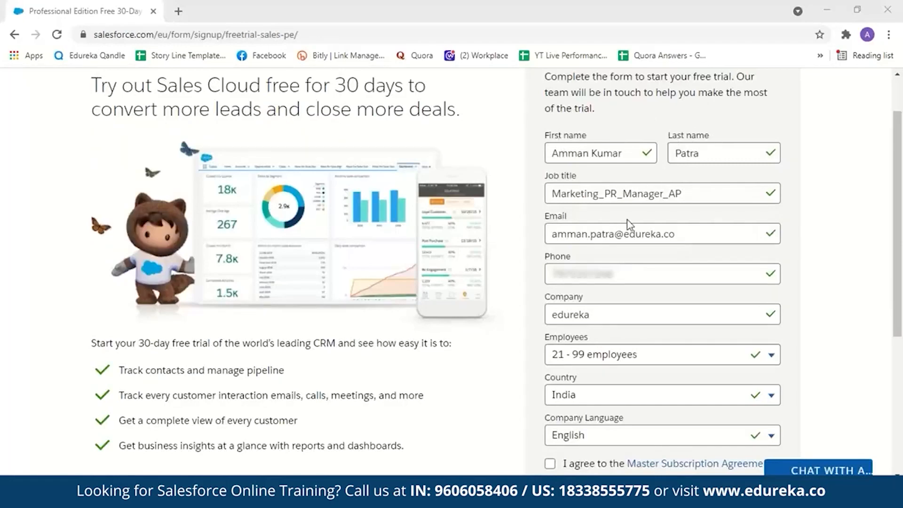
pyautogui.scroll(-1, 584, 181)
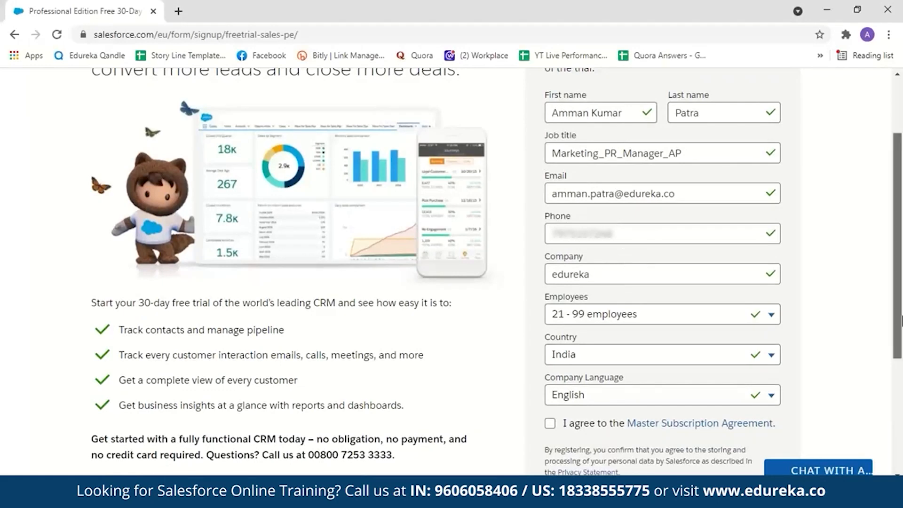
pyautogui.scroll(-2, 644, 266)
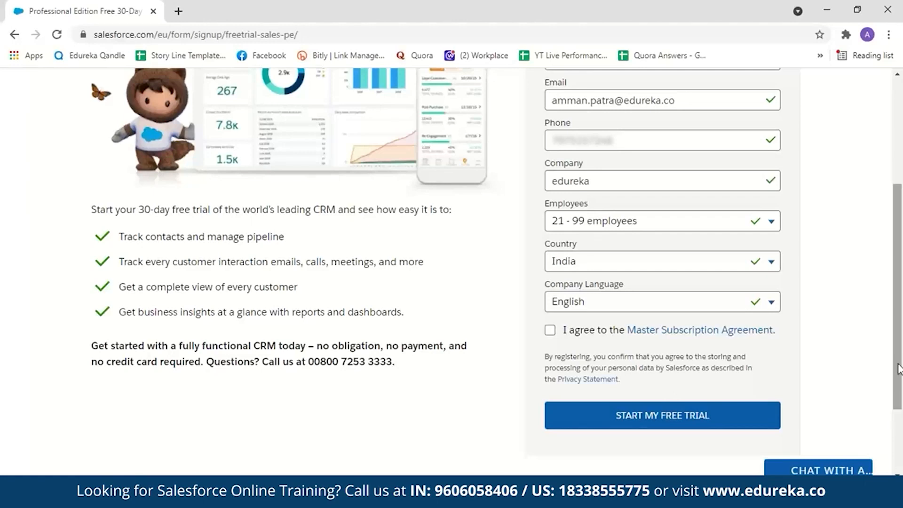
pyautogui.click(15, 34)
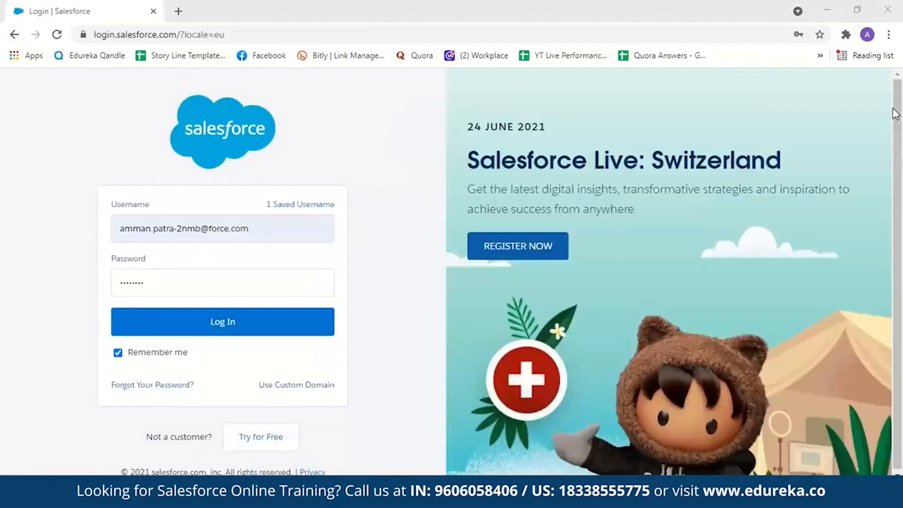
# Log in to Salesforce with the filled-in credentials and postpone the mobile phone registration.
pyautogui.click(277, 320)
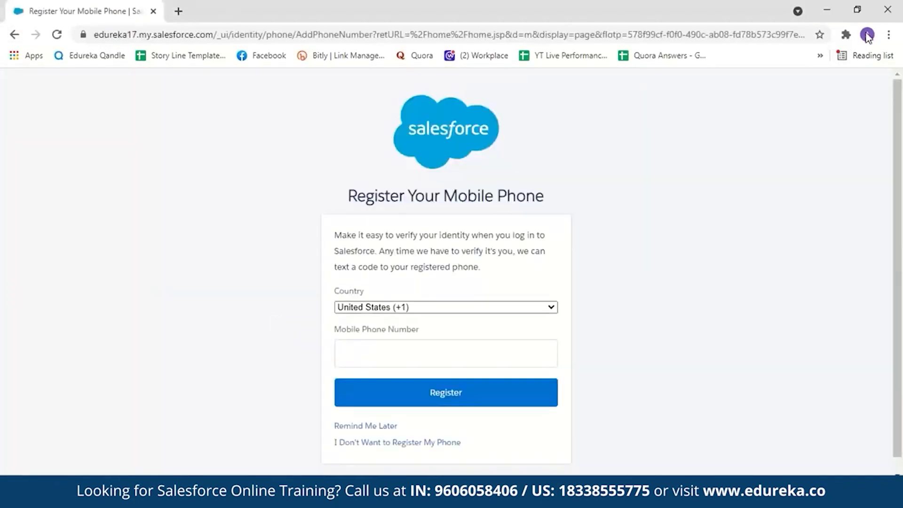
pyautogui.click(377, 427)
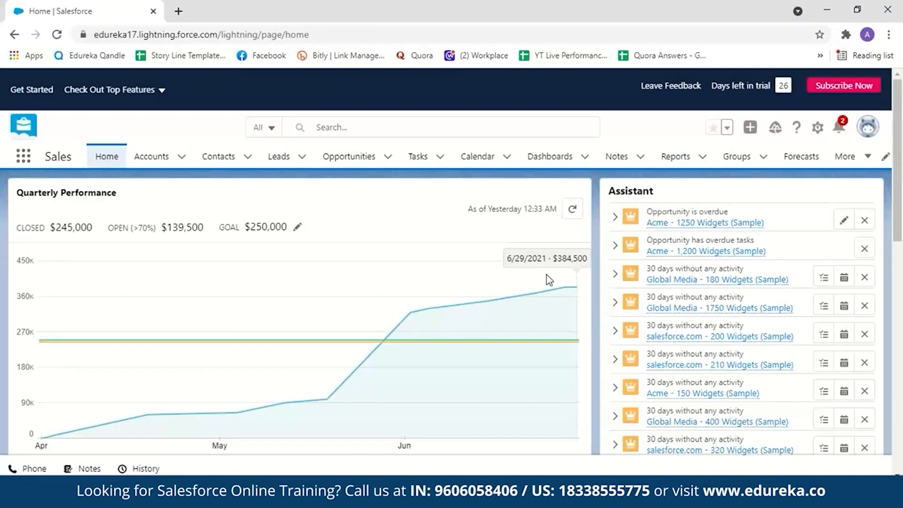
# Switch to Salesforce Classic to look over its home page, and return to Lightning Experience.
pyautogui.click(865, 128)
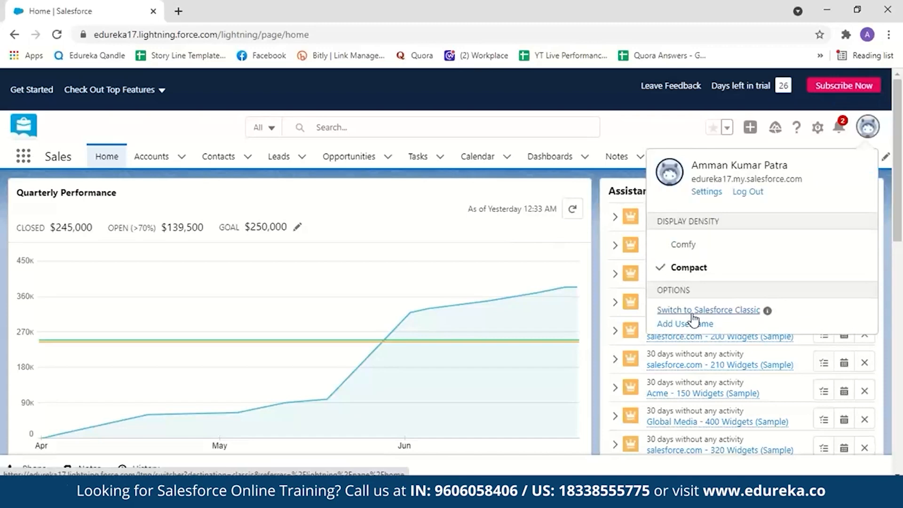
pyautogui.click(693, 315)
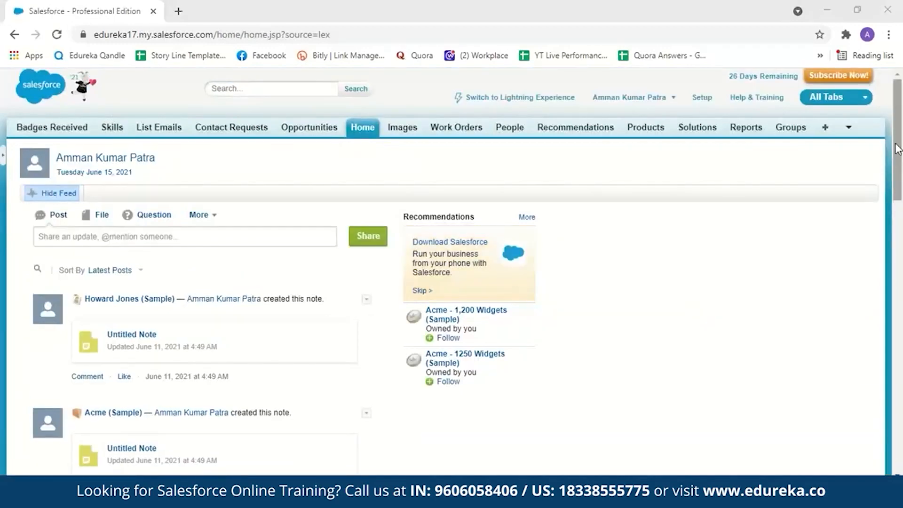
pyautogui.moveTo(898, 147); pyautogui.dragTo(900, 121)
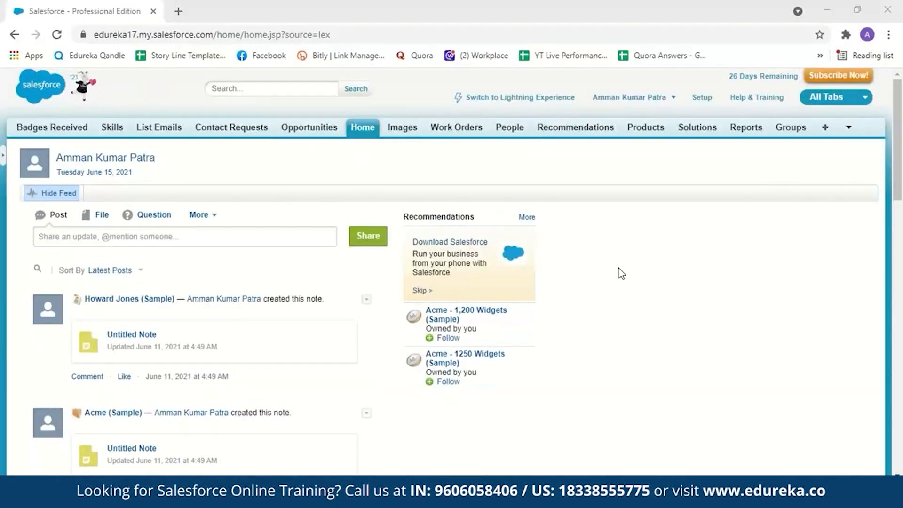
pyautogui.click(505, 99)
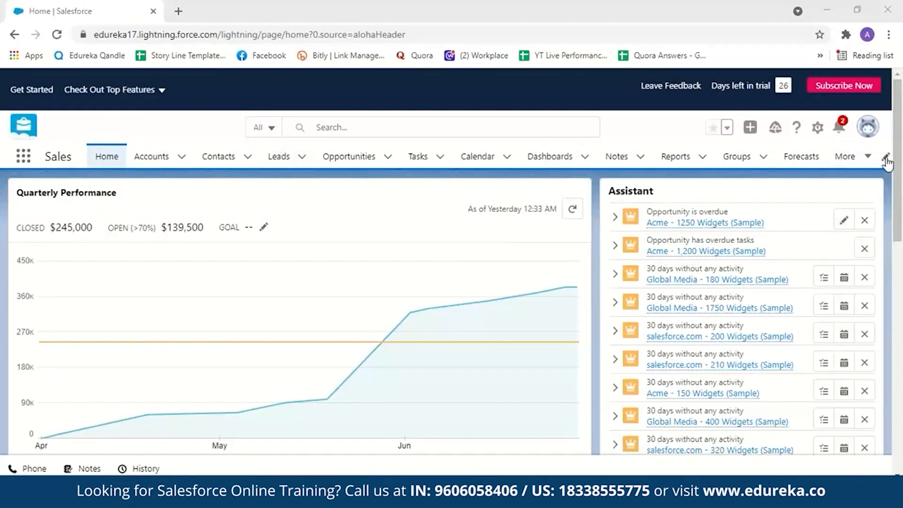
# Try moving Accounts below Tasks in the Sales app navigation items, and discard the edit.
pyautogui.click(884, 158)
pyautogui.moveTo(185, 251); pyautogui.dragTo(185, 373)
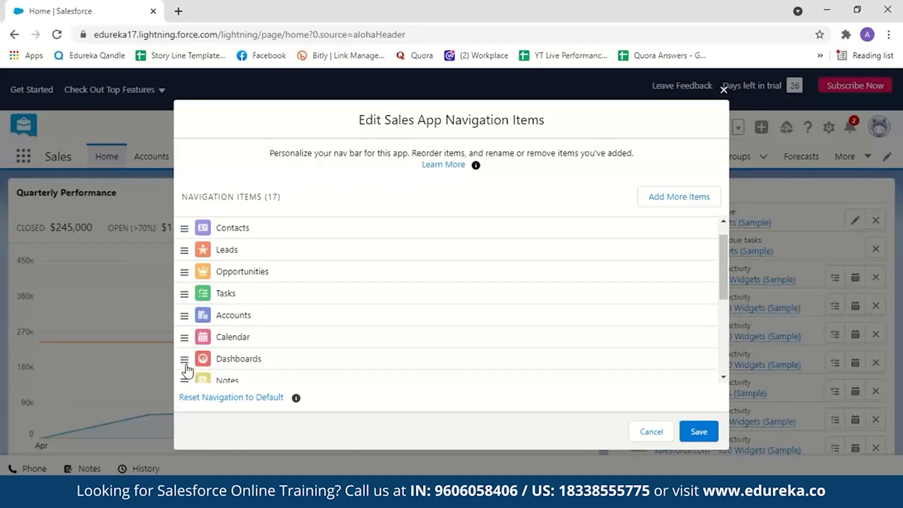
pyautogui.click(645, 433)
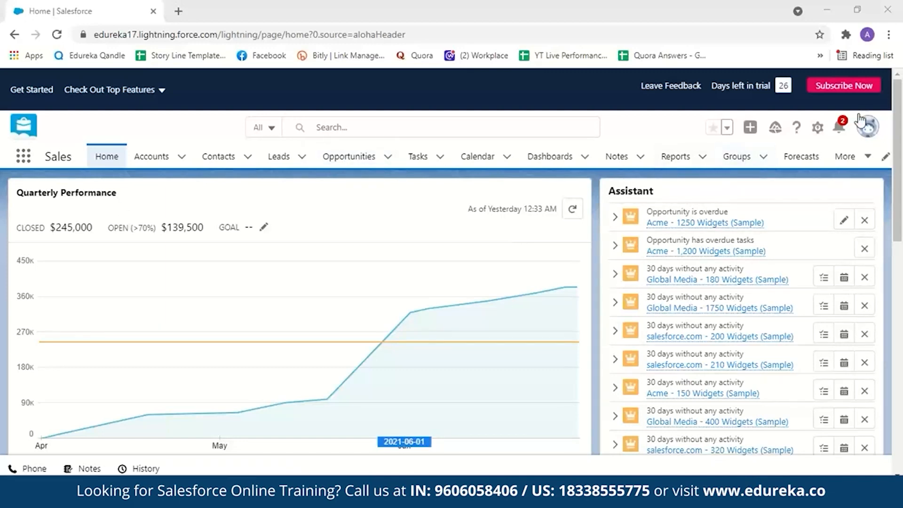
# In Salesforce Classic, show the Opportunities list with the Closing This Month view.
pyautogui.click(867, 126)
pyautogui.click(709, 310)
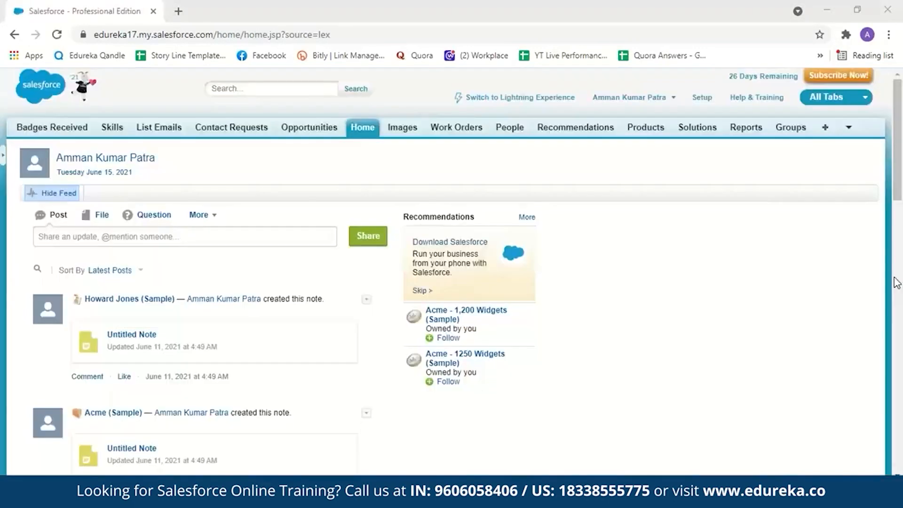
pyautogui.click(311, 127)
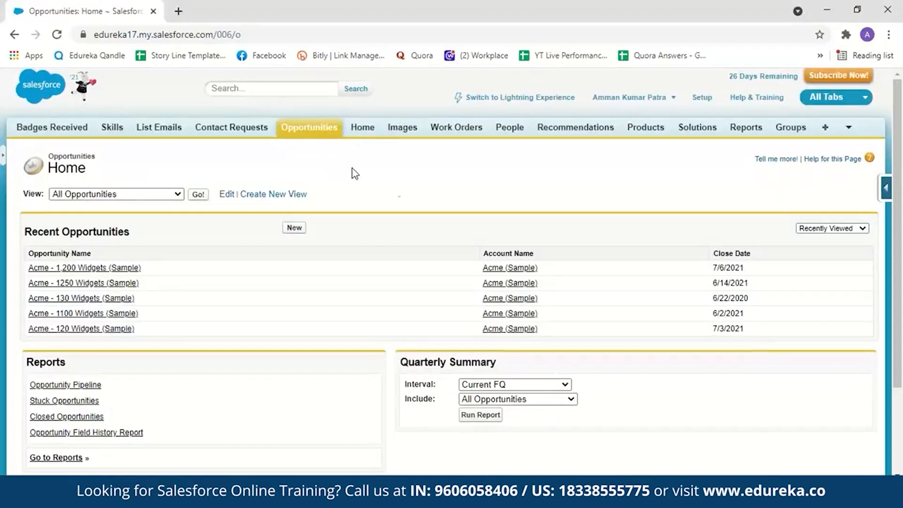
pyautogui.rightClick(901, 140)
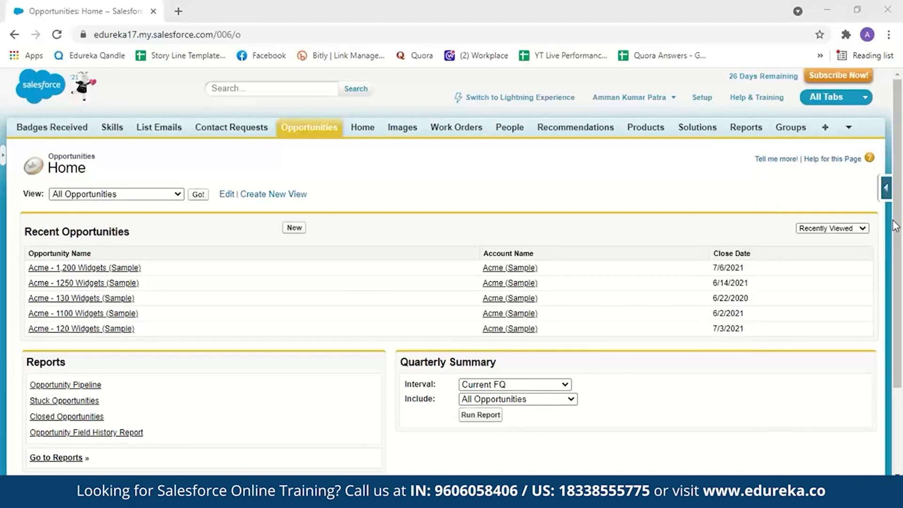
pyautogui.click(169, 194)
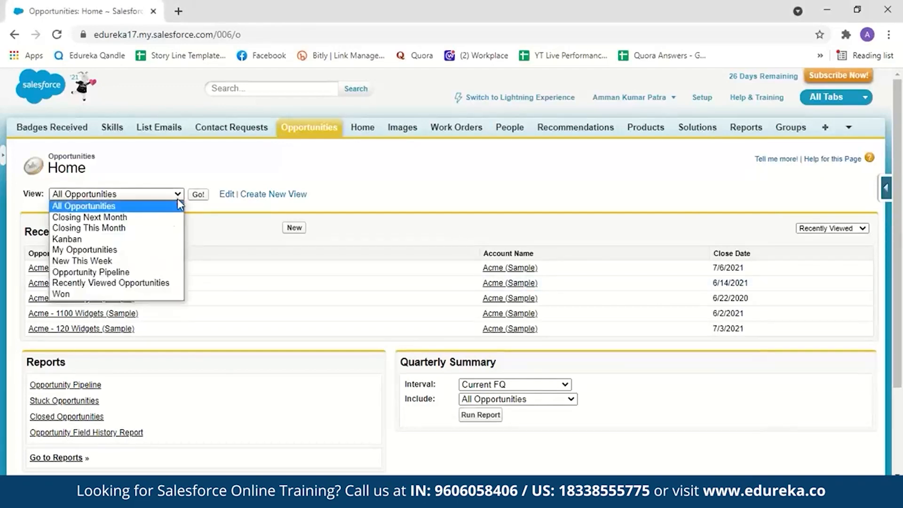
pyautogui.click(160, 228)
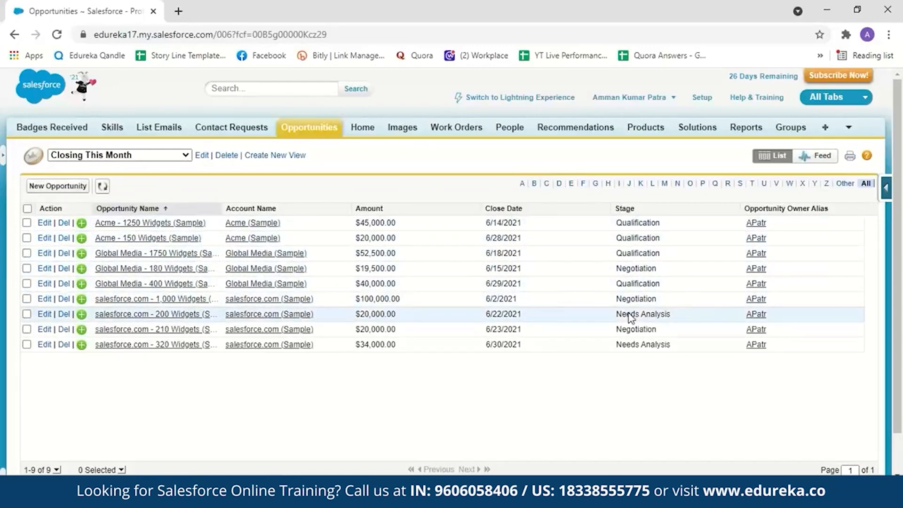
# Open the Acme - 1250 Widgets (Sample) opportunity and open its Stage field for editing without saving.
pyautogui.click(186, 226)
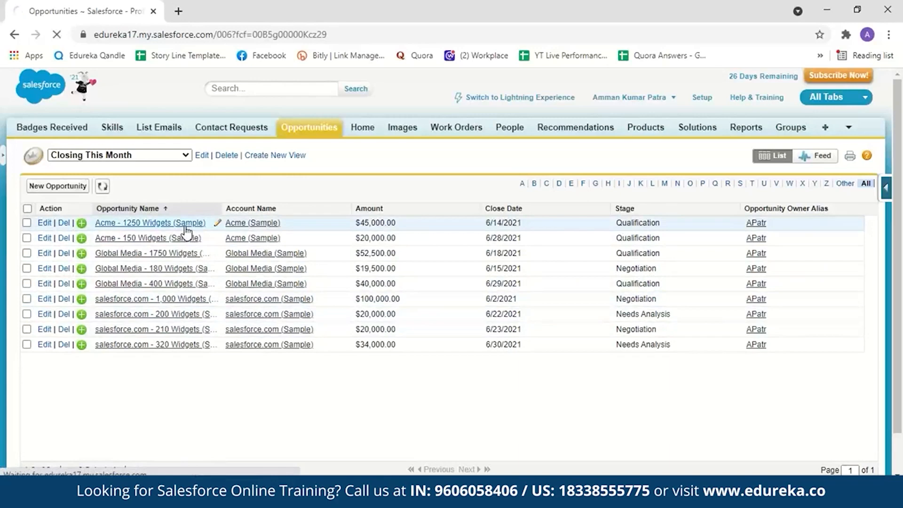
pyautogui.moveTo(897, 128)
pyautogui.mouseDown()
pyautogui.moveTo(900, 174)
pyautogui.moveTo(901, 133)
pyautogui.mouseUp()
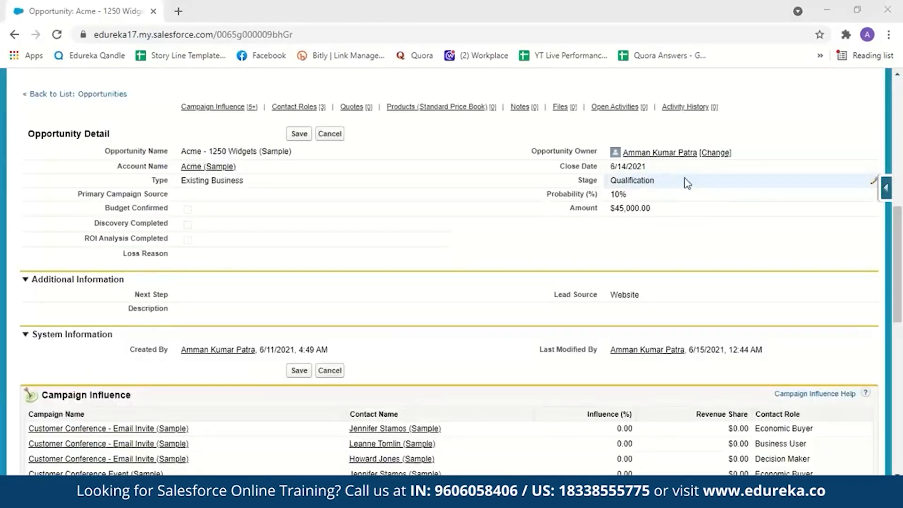
pyautogui.click(873, 183)
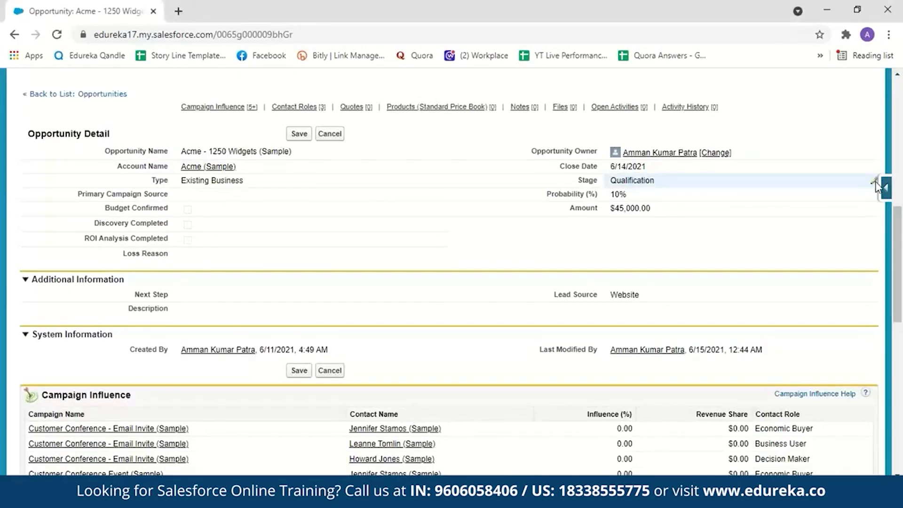
pyautogui.click(459, 185)
pyautogui.click(550, 160)
pyautogui.click(551, 159)
# Switch the opportunity to Lightning Experience and mark its Qualification stage as complete.
pyautogui.scroll(10, 898, 214)
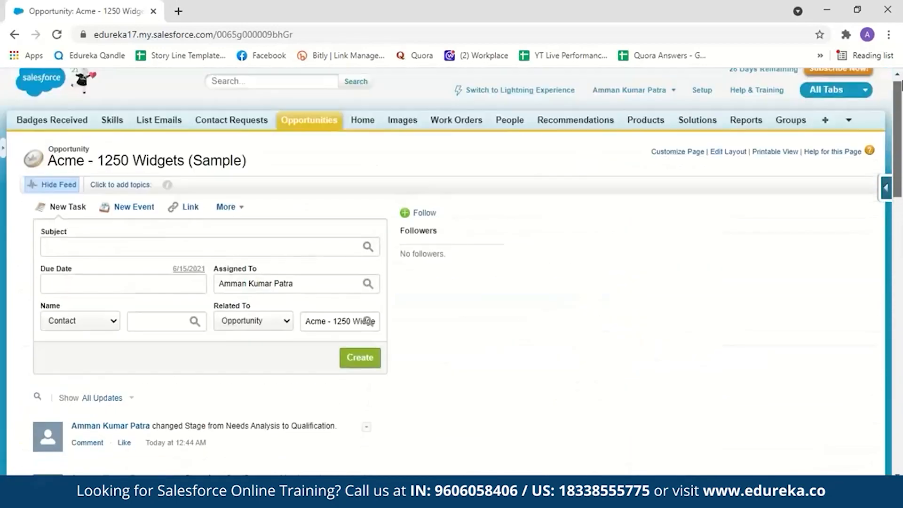
pyautogui.click(530, 100)
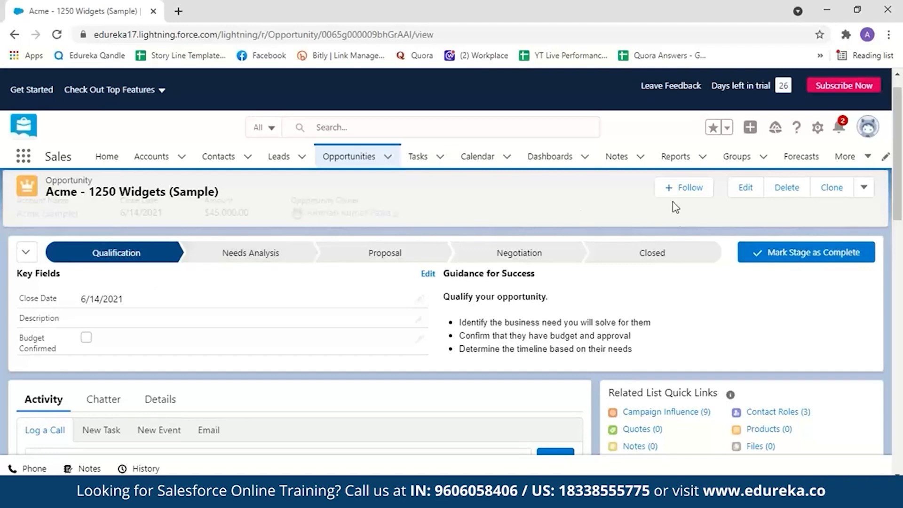
pyautogui.click(759, 256)
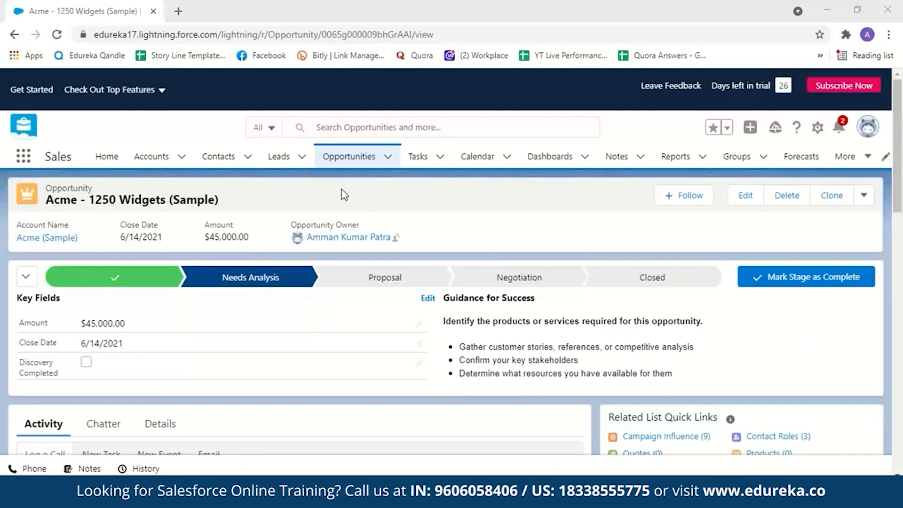
# Display the recently viewed opportunities as a Kanban board and move Acme - 1,200 Widgets (Sample) to the Proposal stage.
pyautogui.click(352, 162)
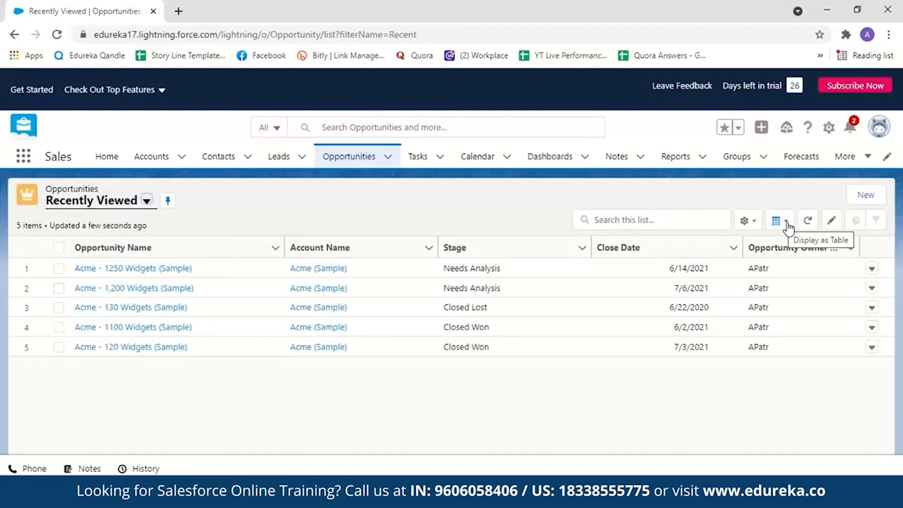
pyautogui.click(783, 228)
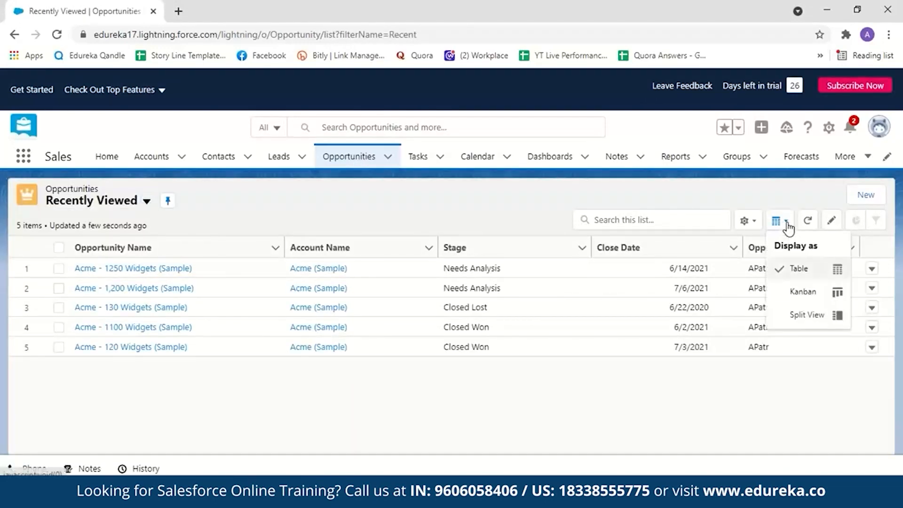
pyautogui.click(796, 296)
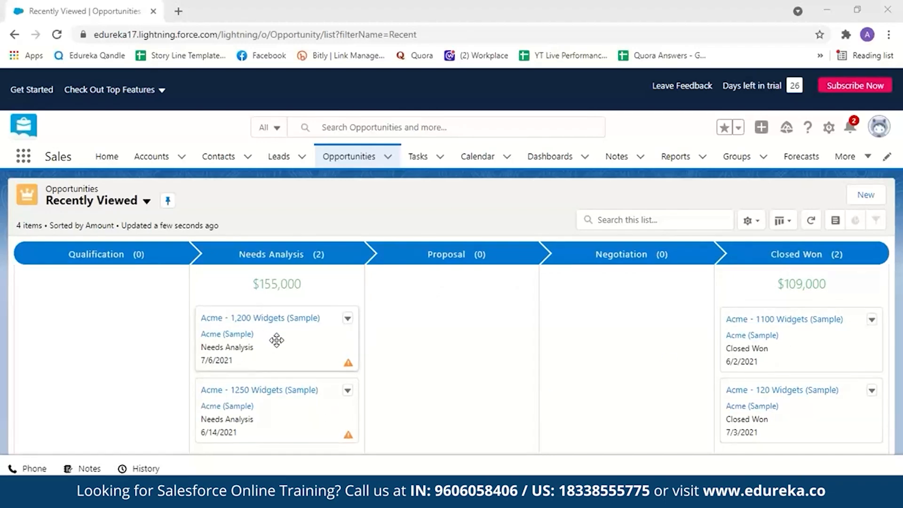
pyautogui.moveTo(276, 340); pyautogui.dragTo(381, 317)
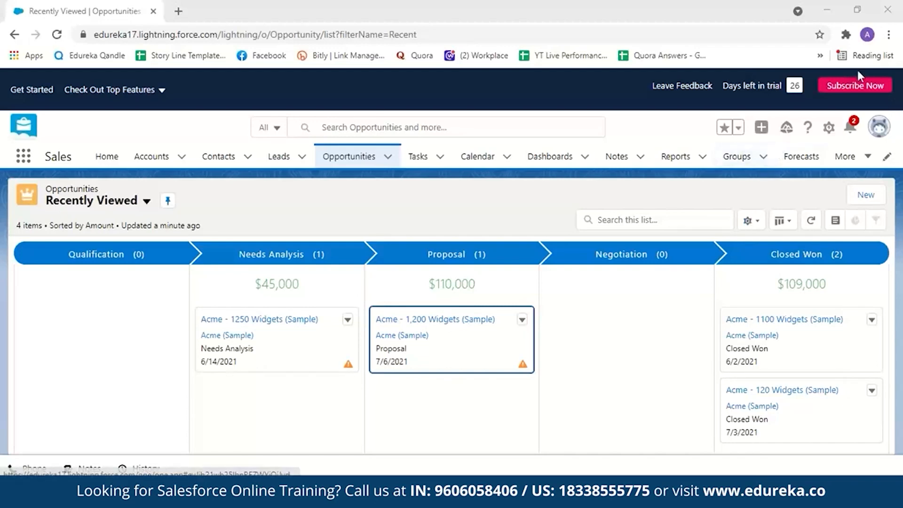
# Open Salesforce Setup and go to the Lightning App Builder under the User Interface settings.
pyautogui.click(826, 129)
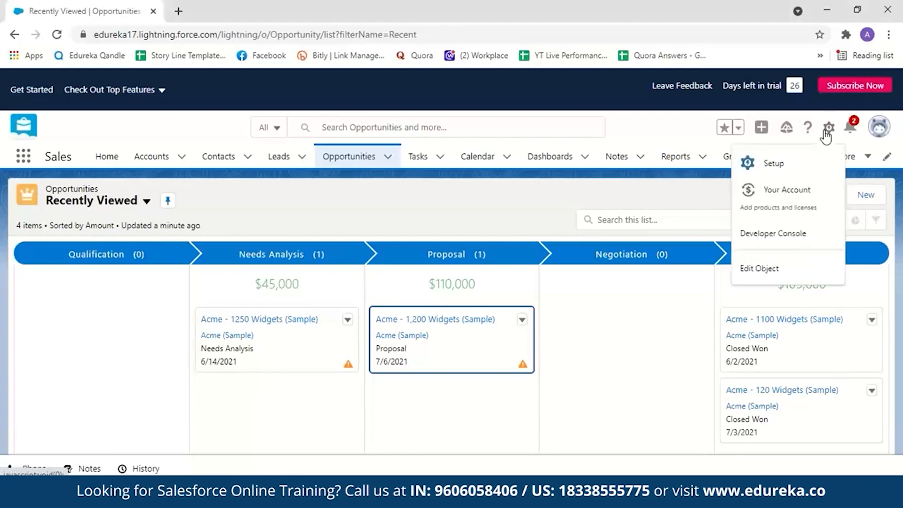
pyautogui.click(802, 168)
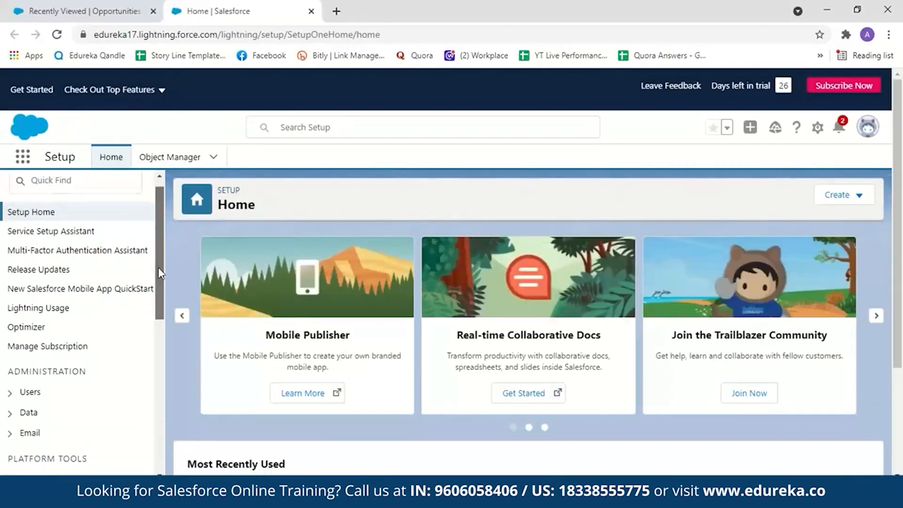
pyautogui.moveTo(158, 267); pyautogui.dragTo(166, 379)
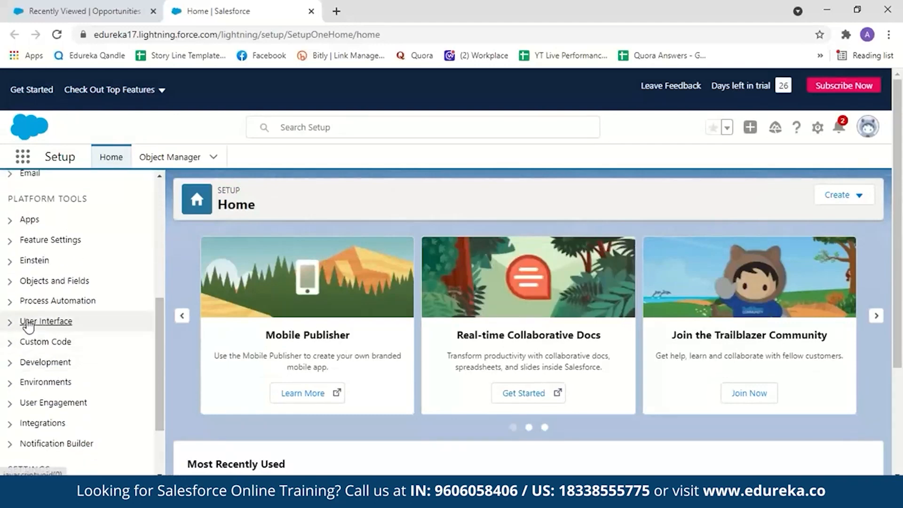
pyautogui.click(28, 318)
pyautogui.moveTo(161, 328); pyautogui.dragTo(161, 348)
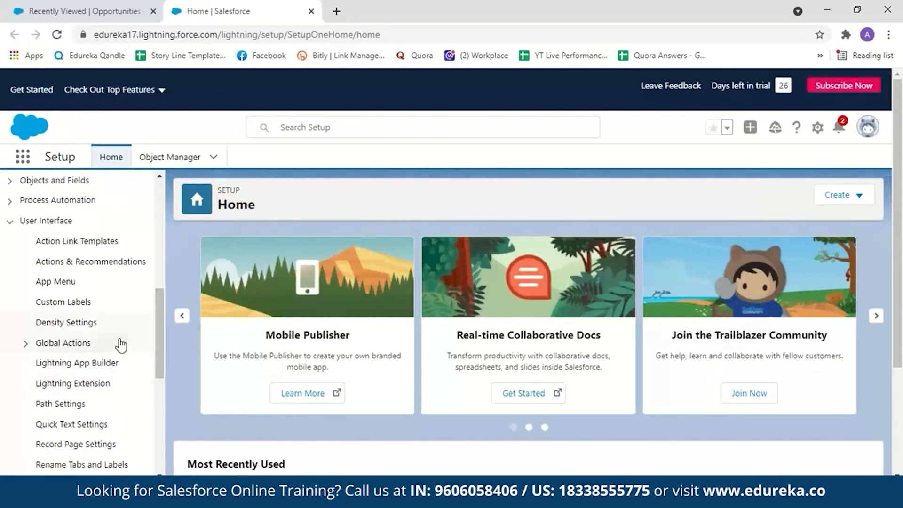
pyautogui.click(77, 368)
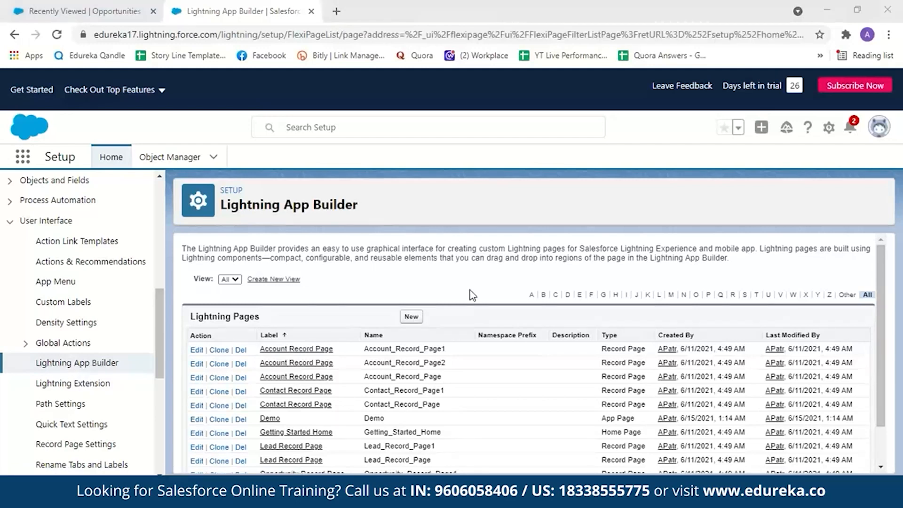
# Start a new Lightning page of the App Page type and label it AppDemo.
pyautogui.click(408, 320)
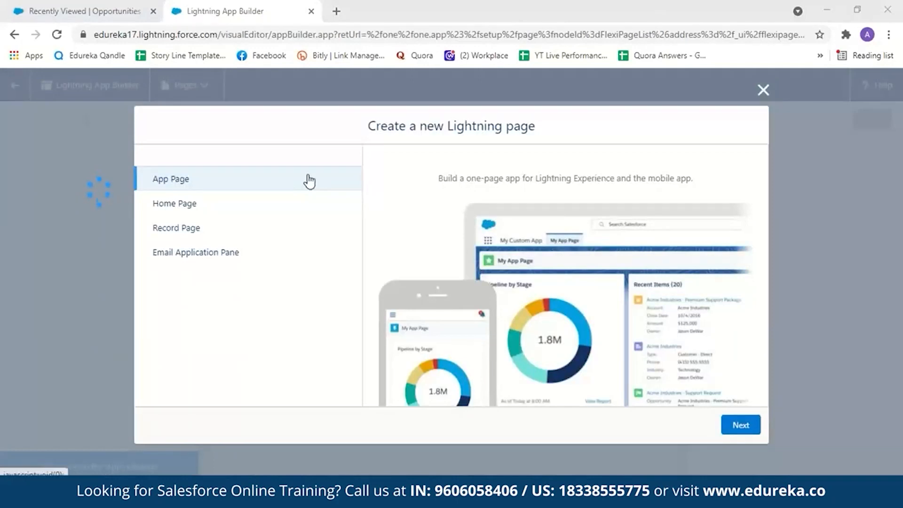
pyautogui.click(305, 204)
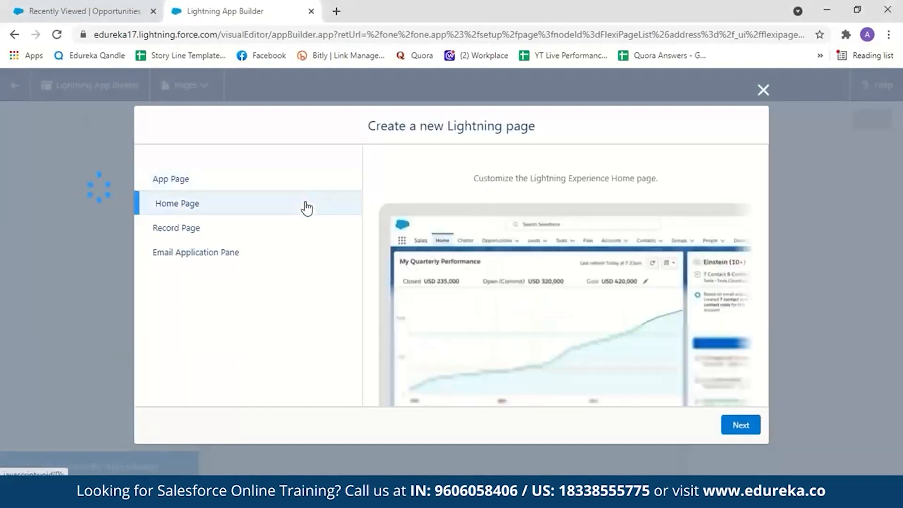
pyautogui.click(295, 231)
pyautogui.click(289, 249)
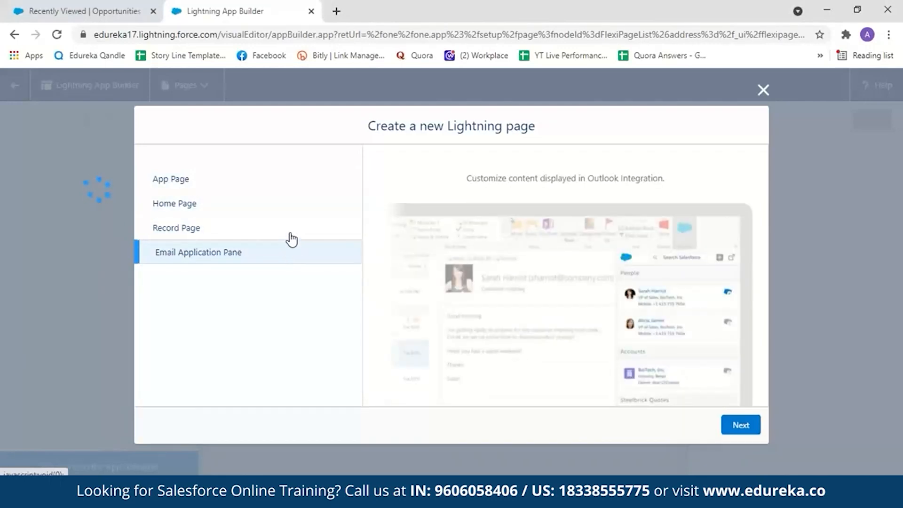
pyautogui.click(284, 179)
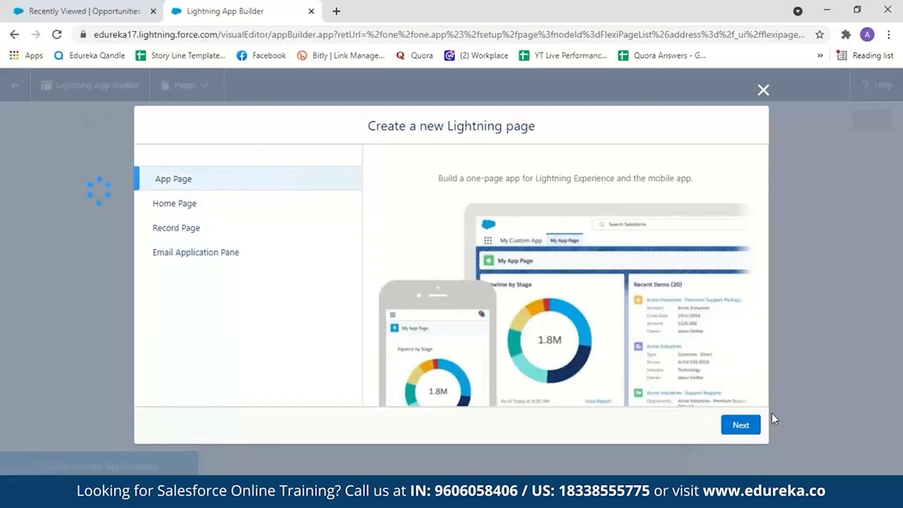
pyautogui.click(757, 426)
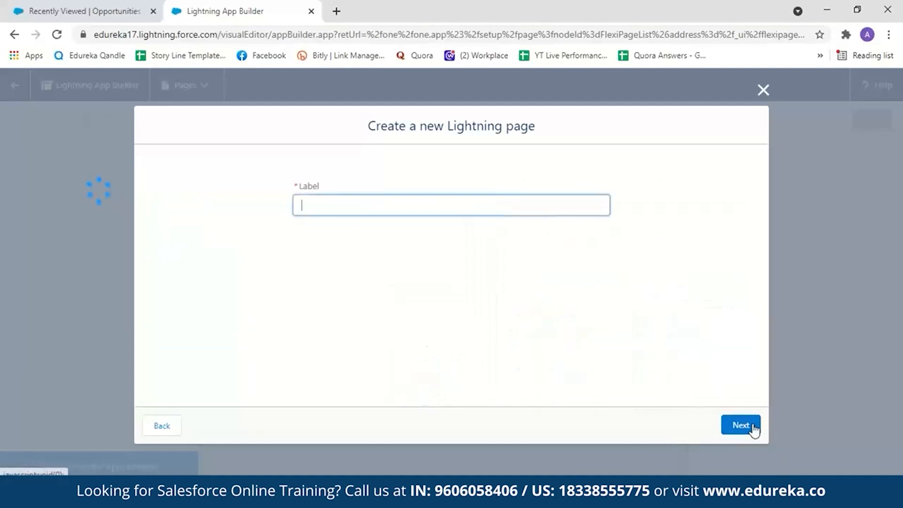
pyautogui.write('AppDemo')
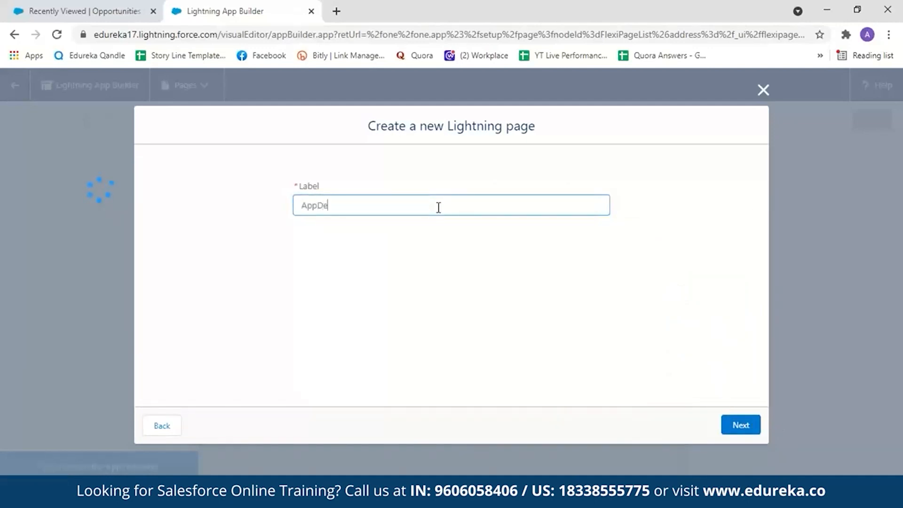
pyautogui.click(727, 417)
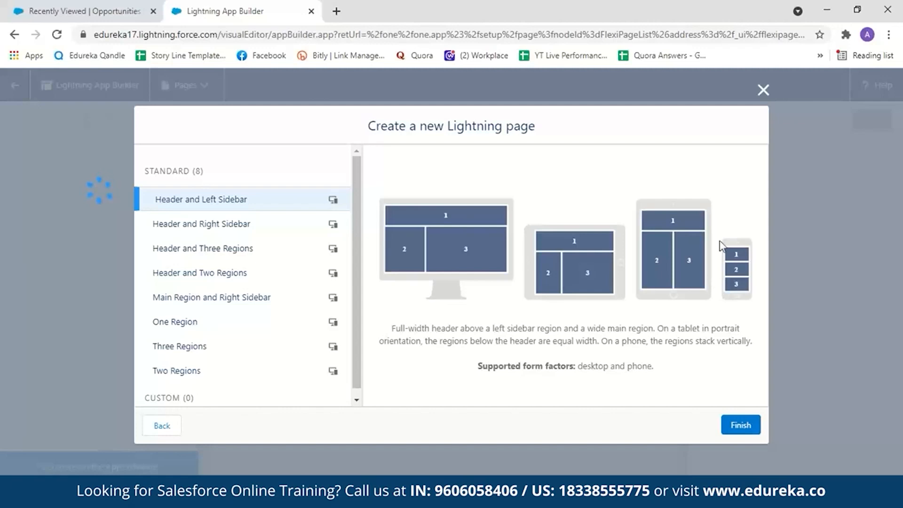
# Preview the standard page templates and create the page with the Header and Two Regions template.
pyautogui.click(256, 227)
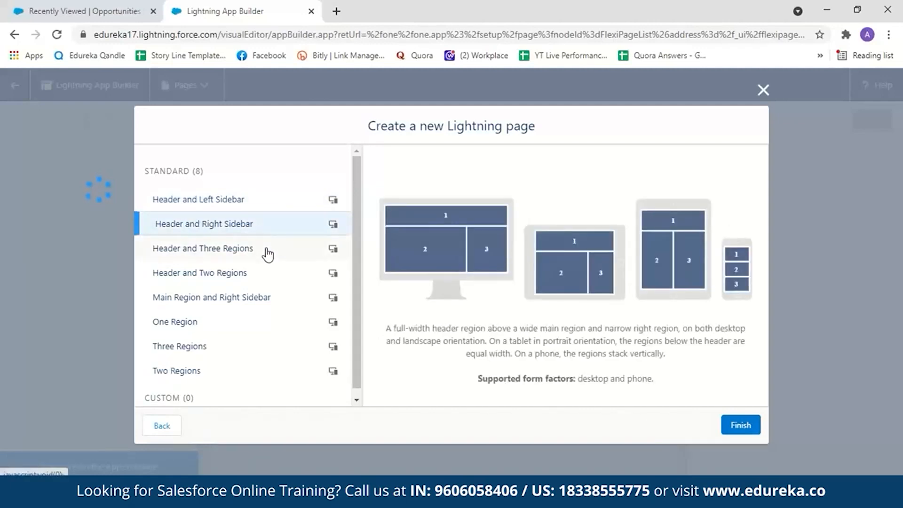
pyautogui.click(267, 253)
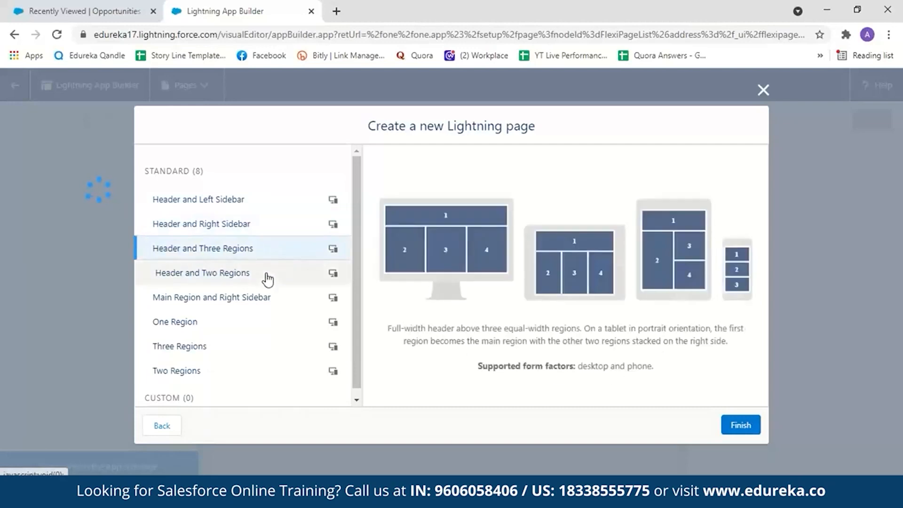
pyautogui.click(267, 278)
pyautogui.click(263, 296)
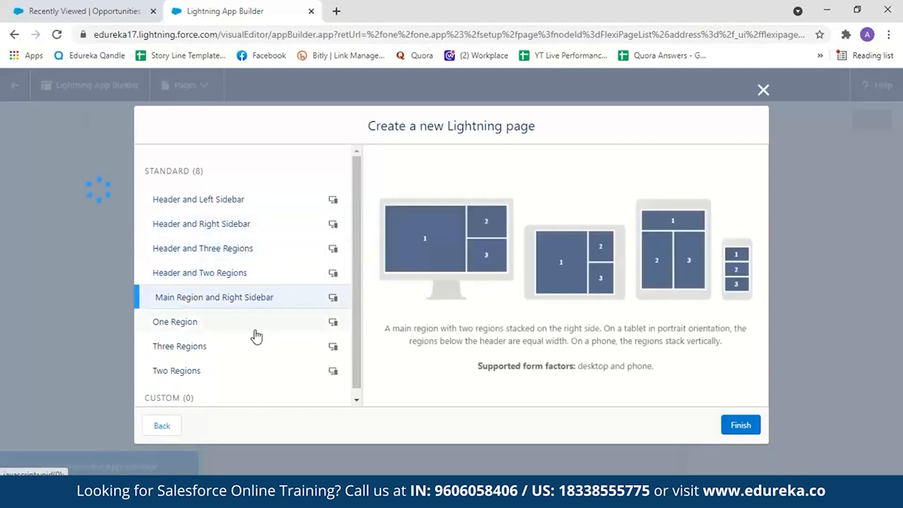
pyautogui.click(201, 330)
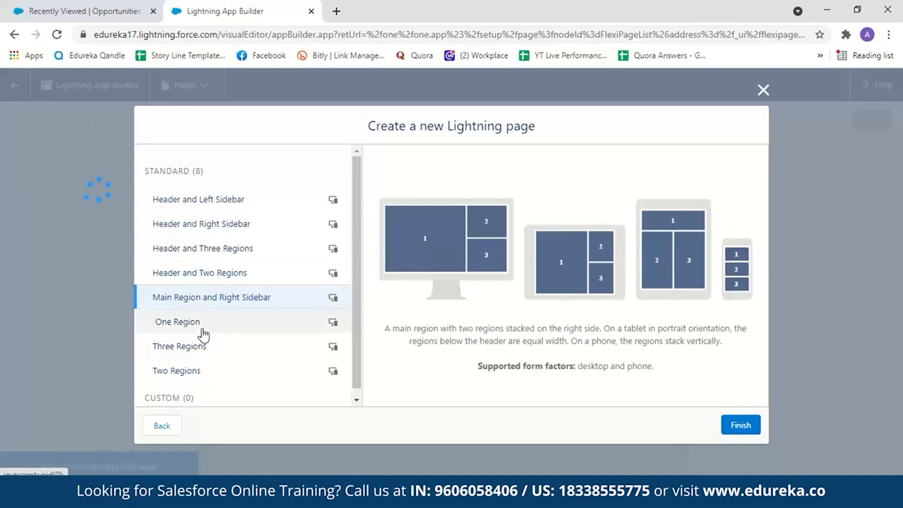
pyautogui.click(205, 348)
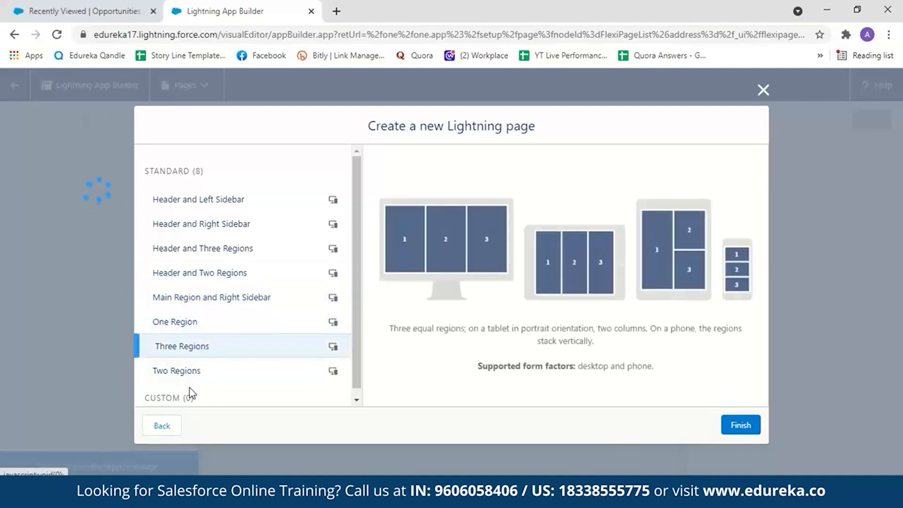
pyautogui.click(181, 374)
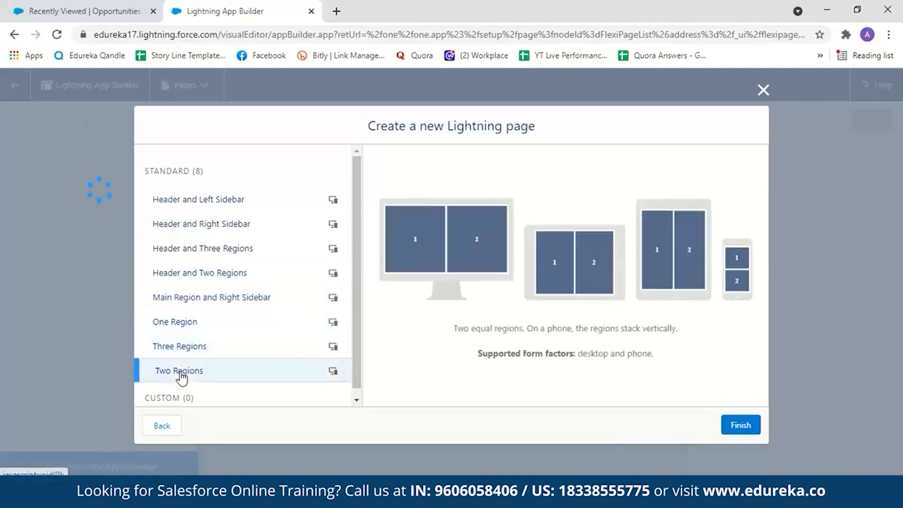
pyautogui.click(227, 282)
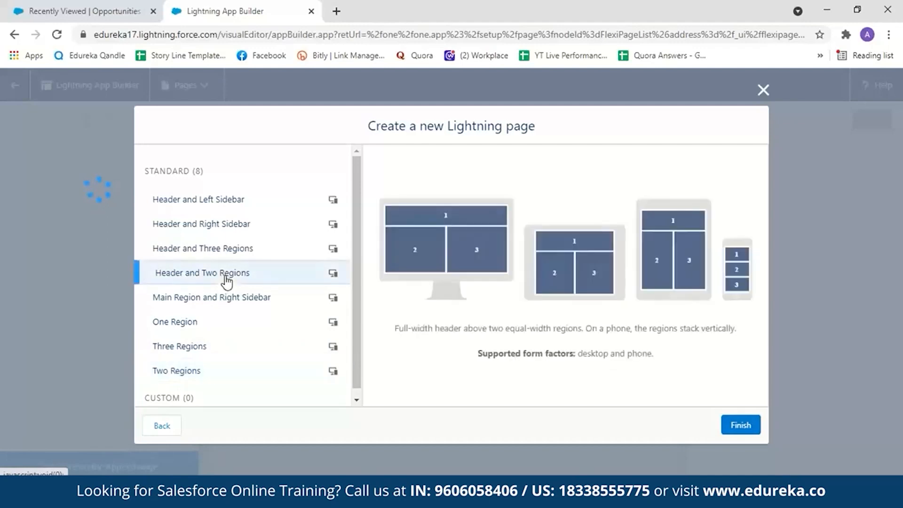
pyautogui.click(730, 427)
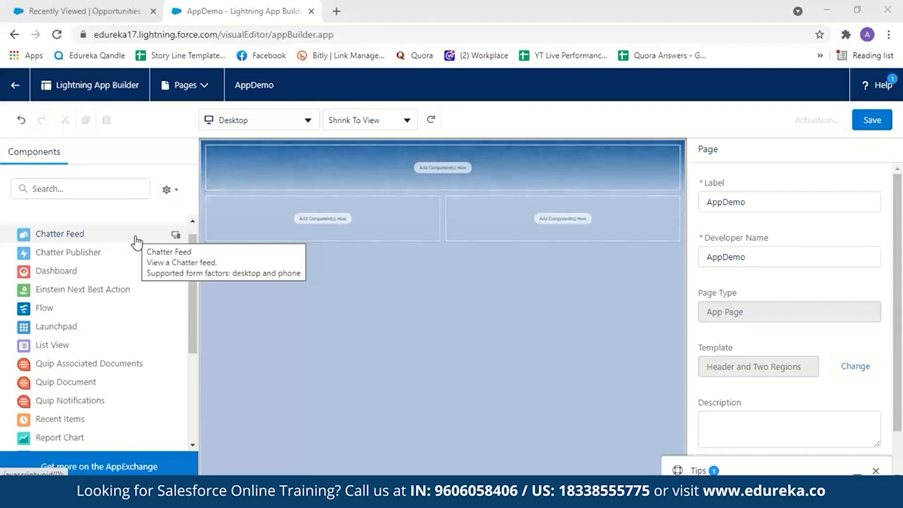
# Add a Report Chart component to the left region below the header and a Dashboard component to the right region.
pyautogui.scroll(-1, 105, 397)
pyautogui.moveTo(109, 397); pyautogui.dragTo(300, 227)
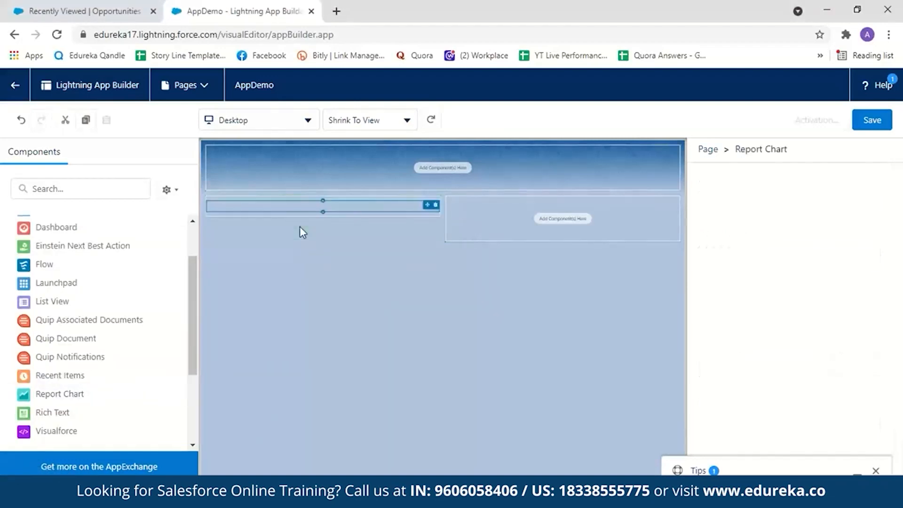
pyautogui.scroll(2, 187, 348)
pyautogui.moveTo(28, 287); pyautogui.dragTo(470, 221)
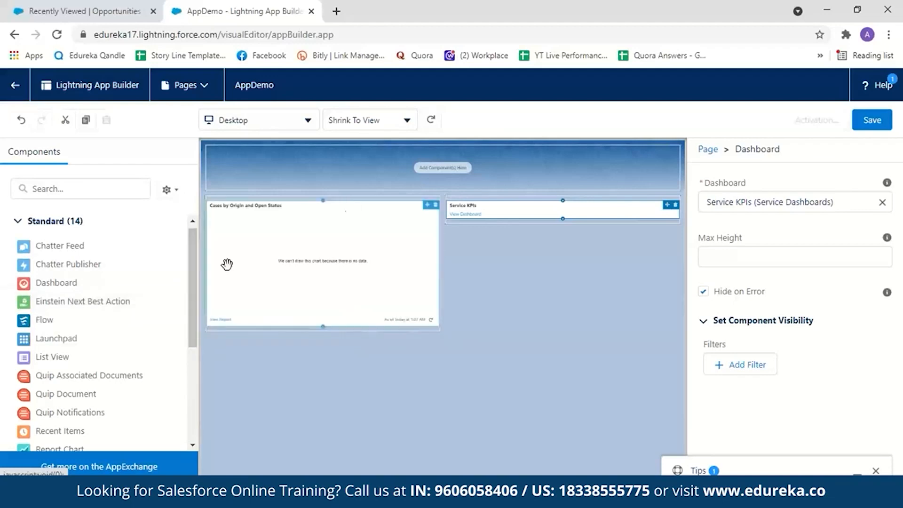
# Add a Rich Text component to the header region with the text "Welcome to Salesforce".
pyautogui.moveTo(193, 293); pyautogui.dragTo(200, 342)
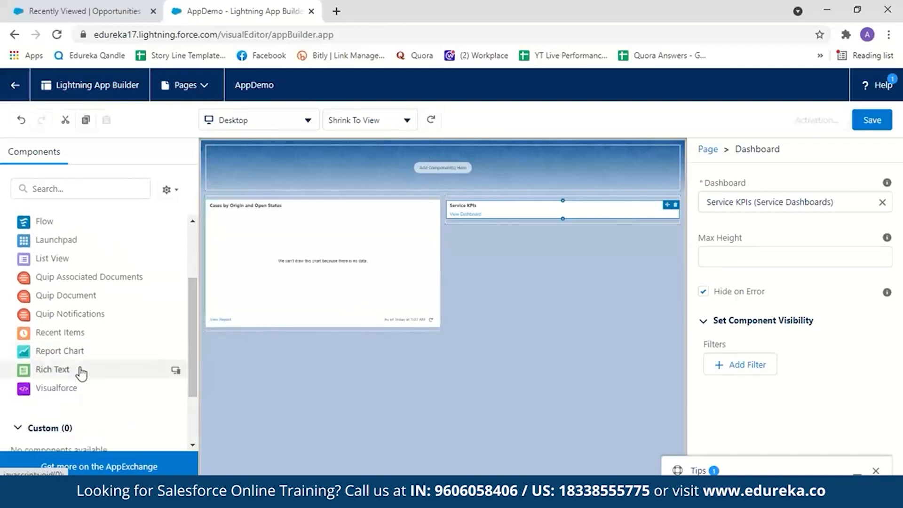
pyautogui.moveTo(80, 369); pyautogui.dragTo(350, 166)
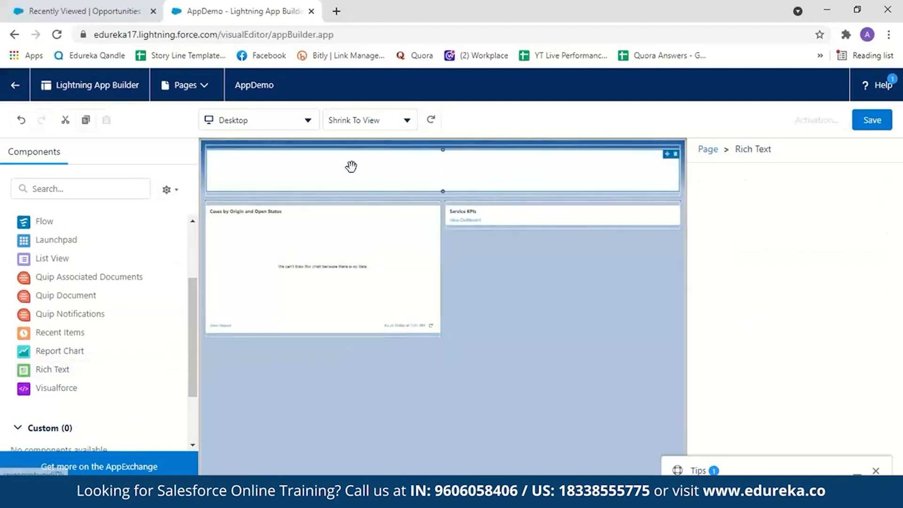
pyautogui.click(723, 299)
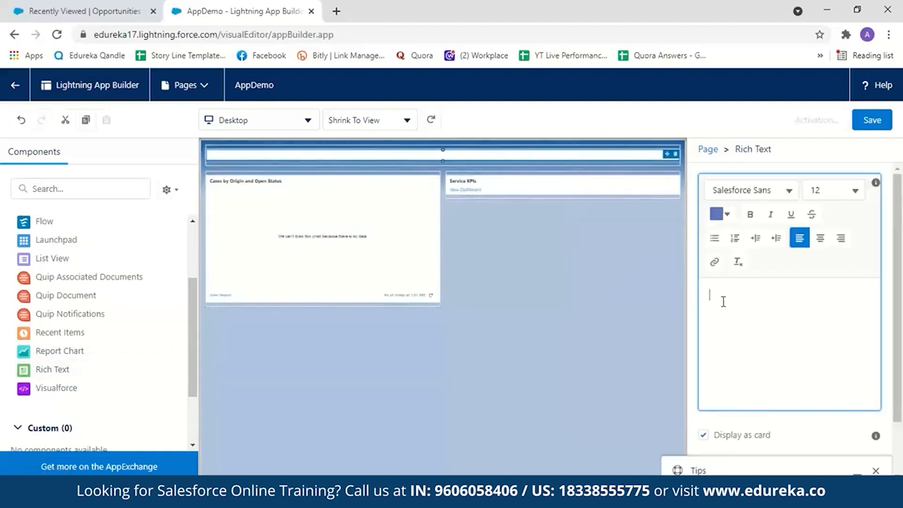
pyautogui.write('Welcome to Sa')
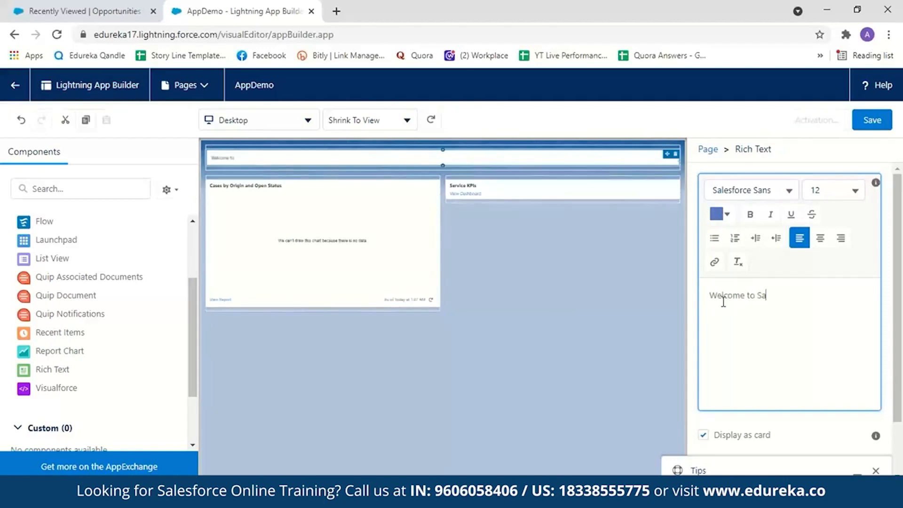
pyautogui.write('lesforce')
# Delete the Report Chart component from the left region and add a Report Chart there again.
pyautogui.moveTo(433, 184); pyautogui.dragTo(412, 198)
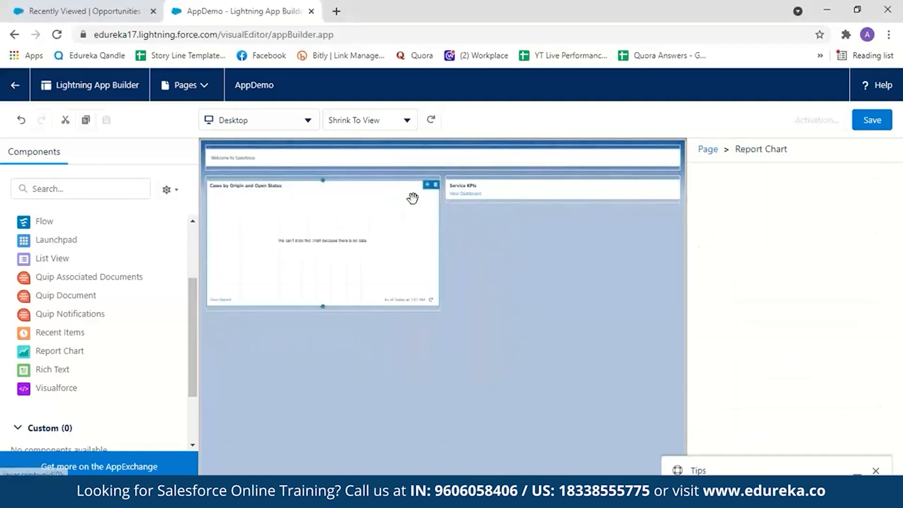
pyautogui.click(436, 185)
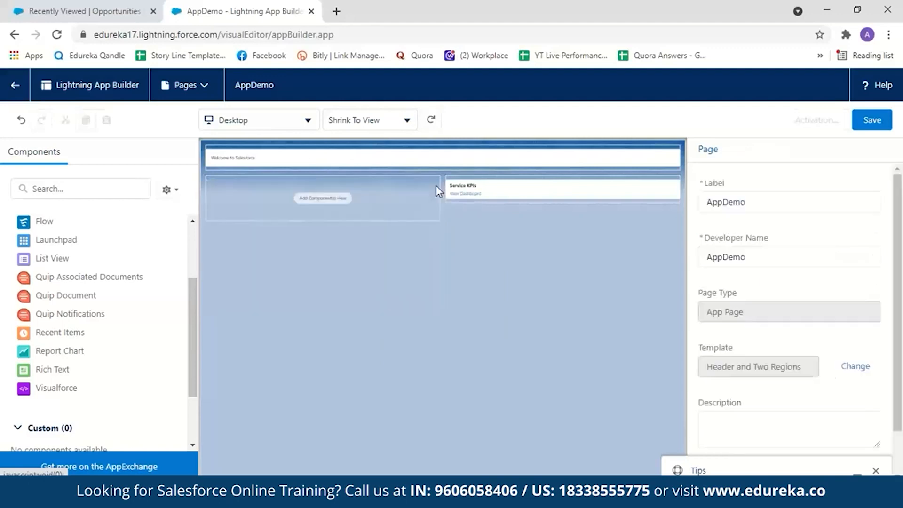
pyautogui.moveTo(139, 355); pyautogui.dragTo(291, 197)
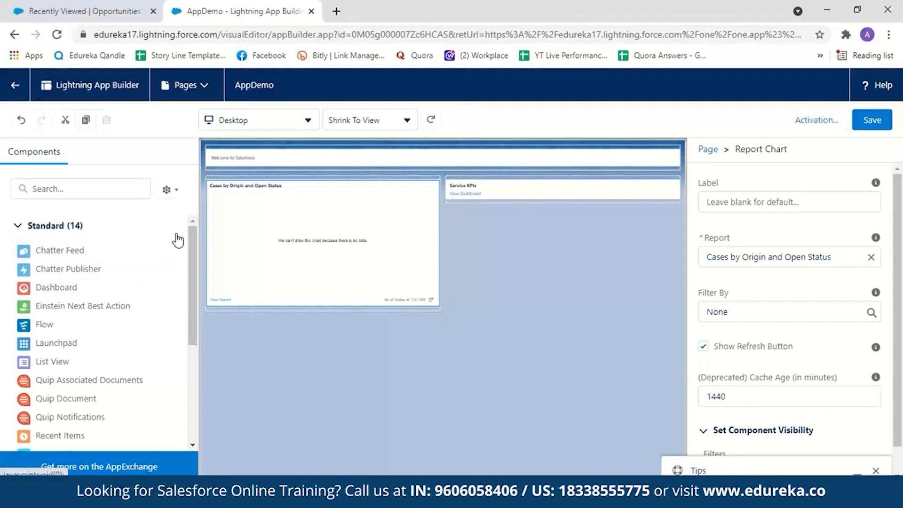
# Look through the standard and custom component lists and examine the Report Chart's properties, including its selectable reports and visibility filters.
pyautogui.moveTo(196, 266); pyautogui.dragTo(181, 348)
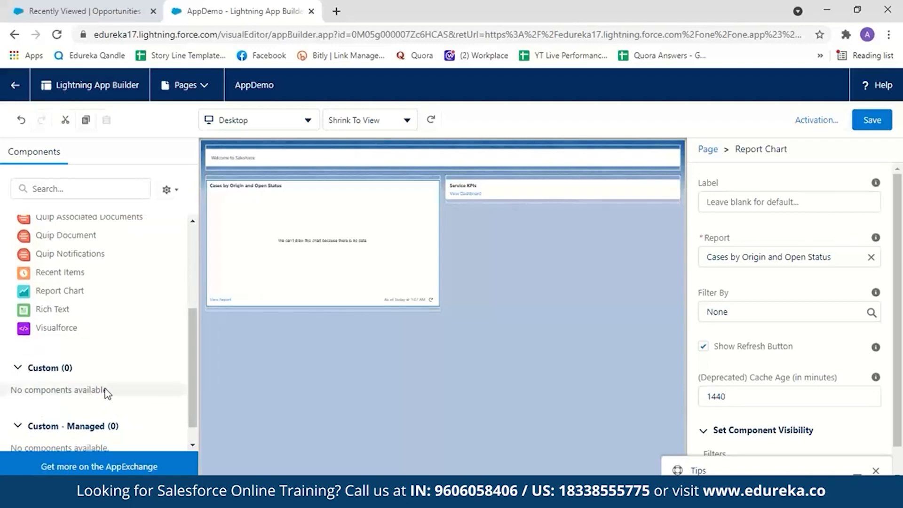
pyautogui.moveTo(192, 386); pyautogui.dragTo(191, 293)
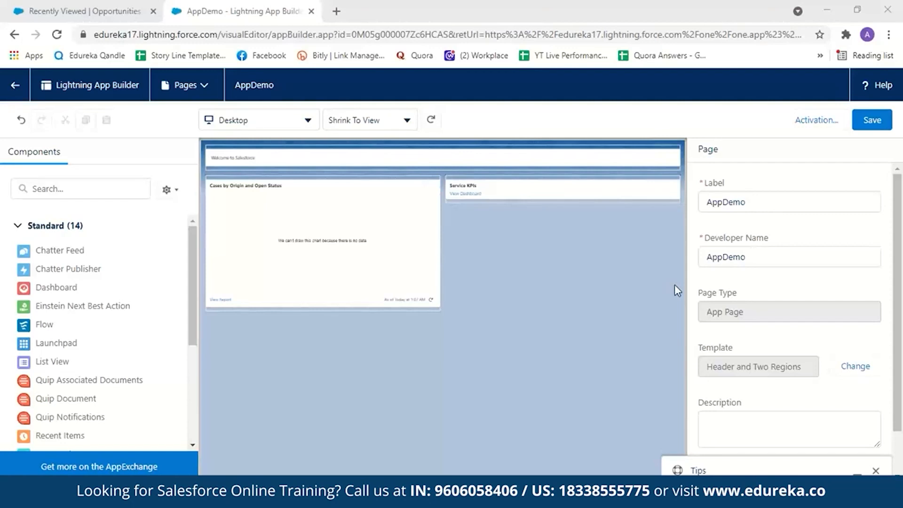
pyautogui.click(380, 276)
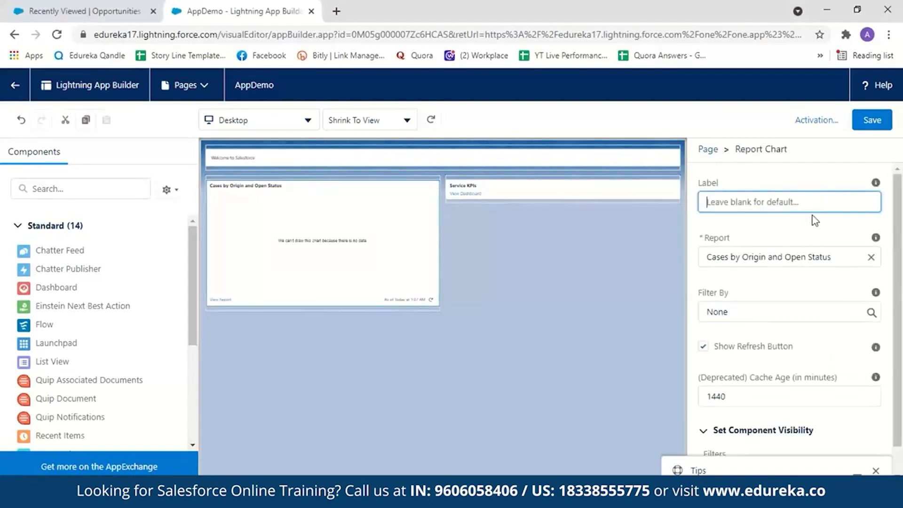
pyautogui.click(844, 256)
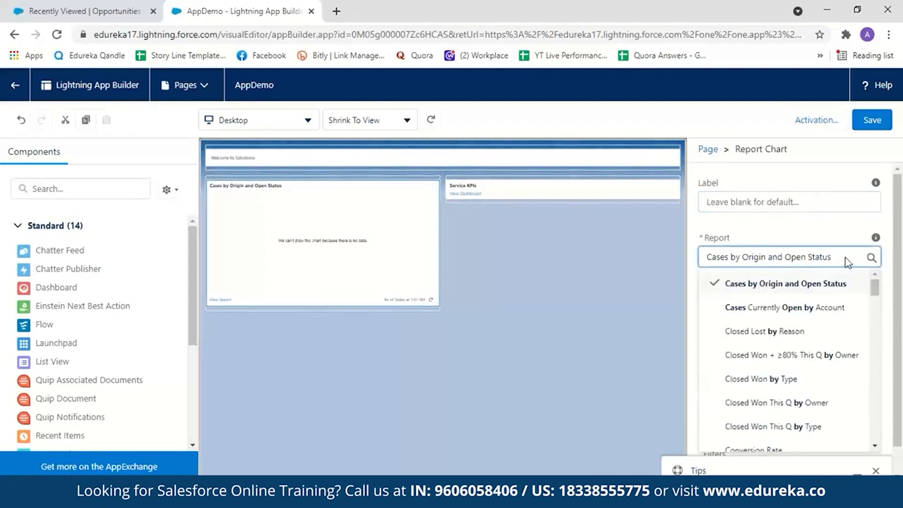
pyautogui.moveTo(875, 292)
pyautogui.mouseDown()
pyautogui.moveTo(877, 302)
pyautogui.moveTo(875, 289)
pyautogui.mouseUp()
pyautogui.click(829, 235)
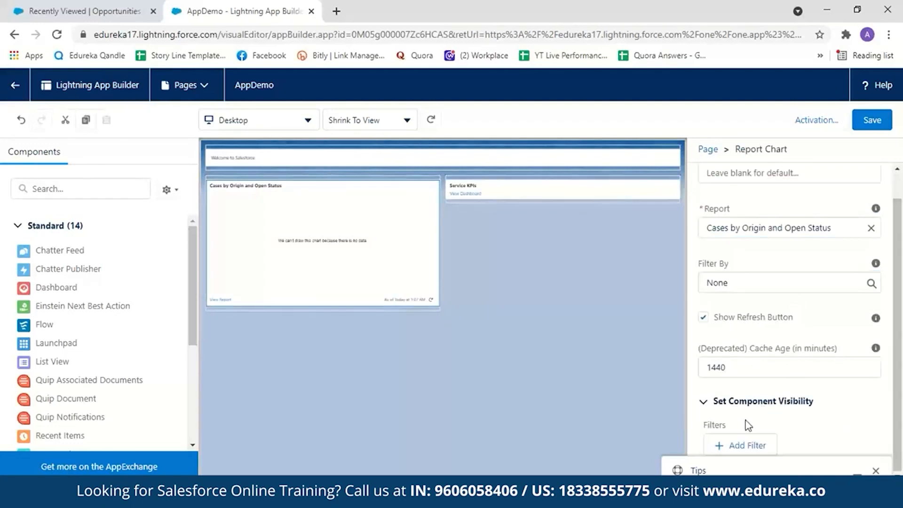
pyautogui.click(526, 349)
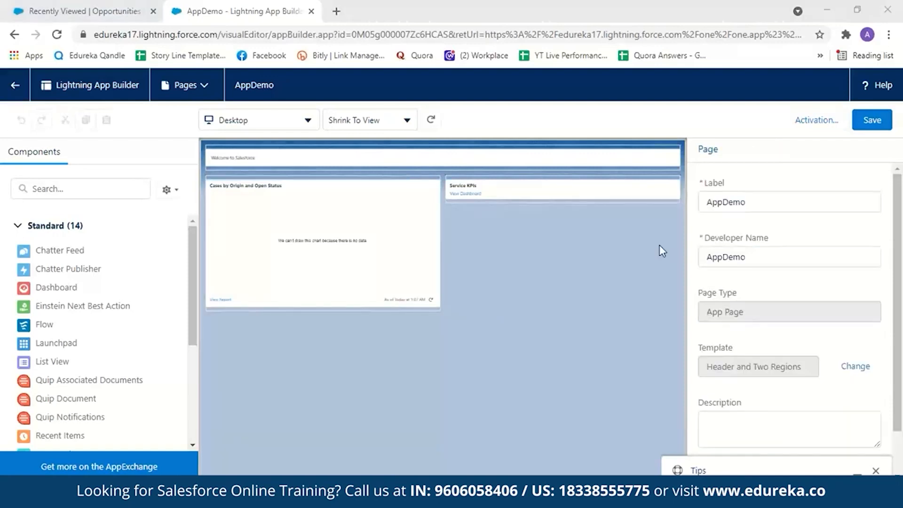
# Save the AppDemo page and open its activation settings, reviewing the app name, page activation and icon options.
pyautogui.click(866, 123)
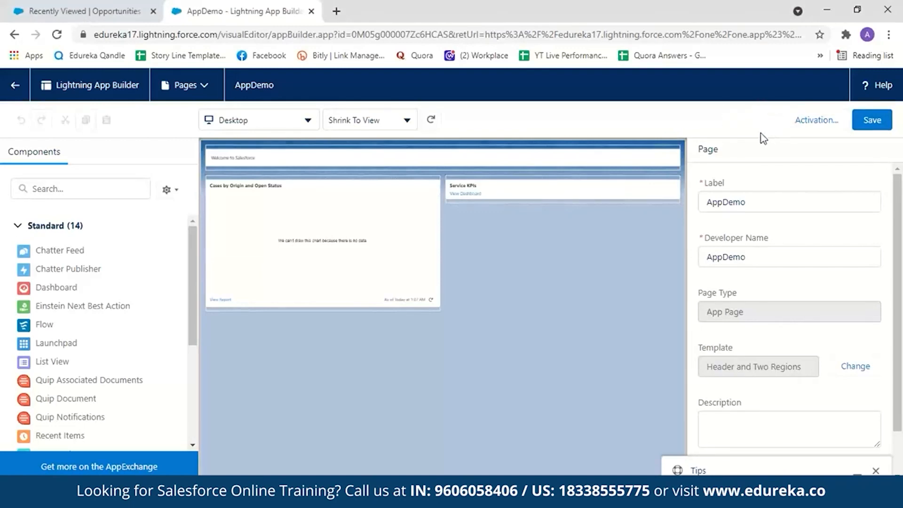
pyautogui.click(802, 123)
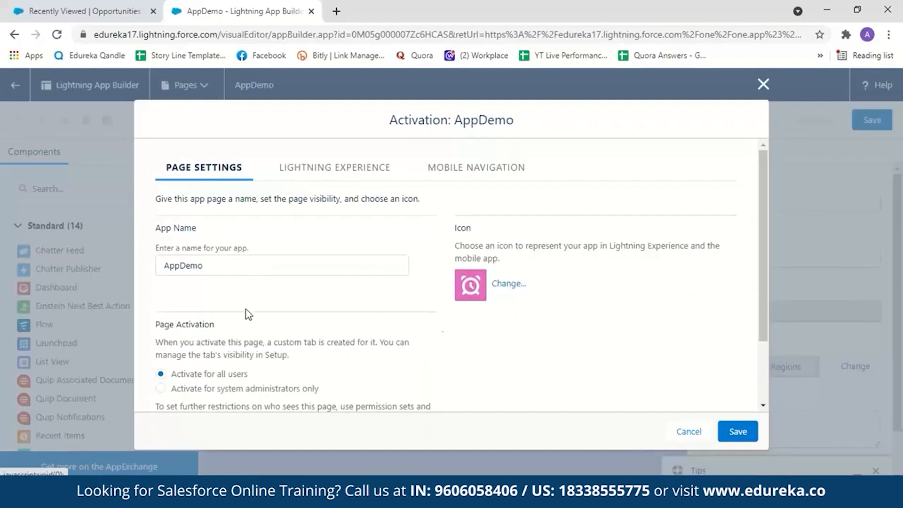
pyautogui.moveTo(767, 307); pyautogui.dragTo(766, 359)
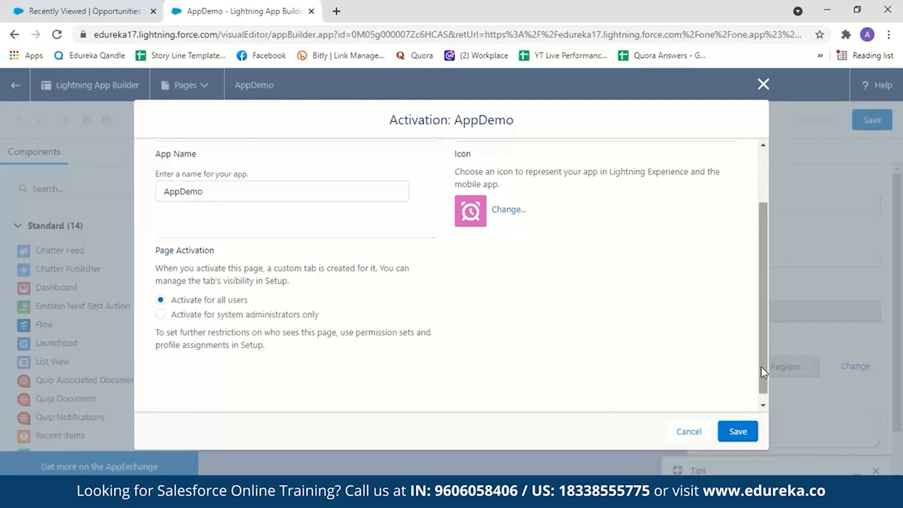
pyautogui.scroll(2, 760, 365)
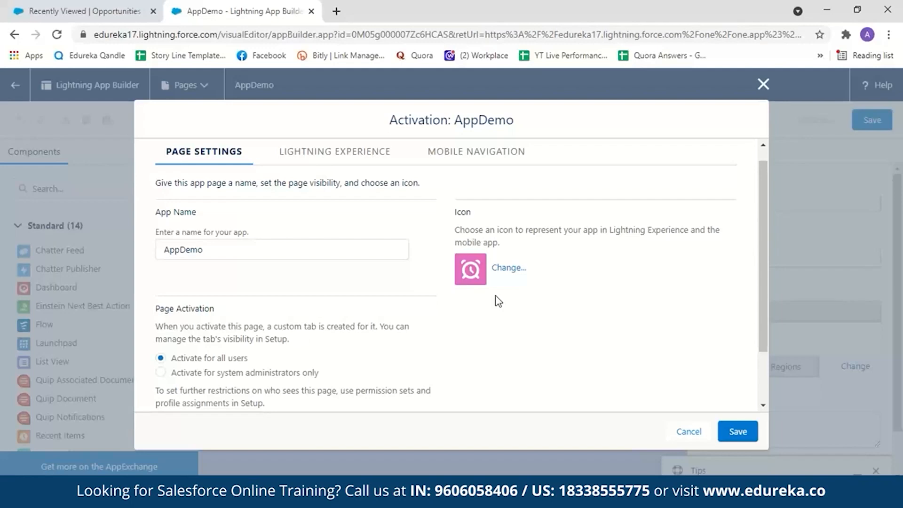
# Change the AppDemo page's icon to the white hexagon on a yellow background.
pyautogui.click(507, 269)
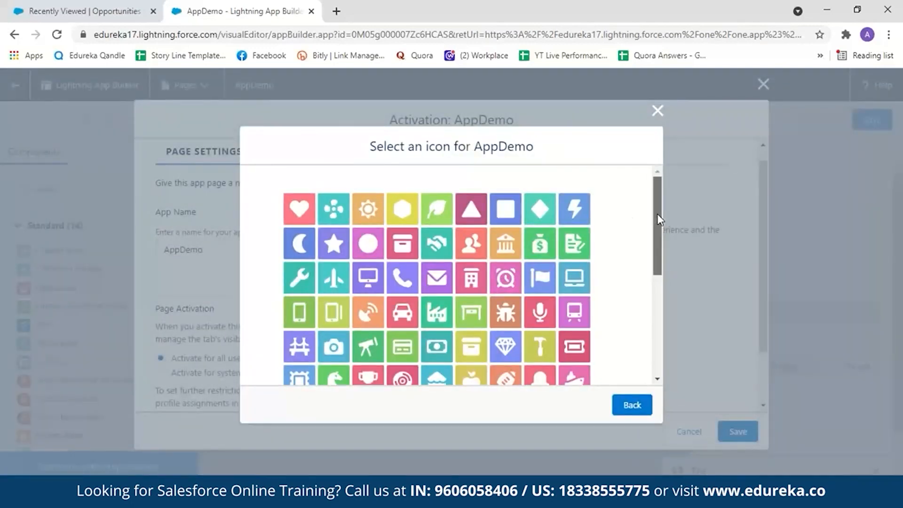
pyautogui.scroll(-3, 656, 213)
pyautogui.scroll(-2, 664, 284)
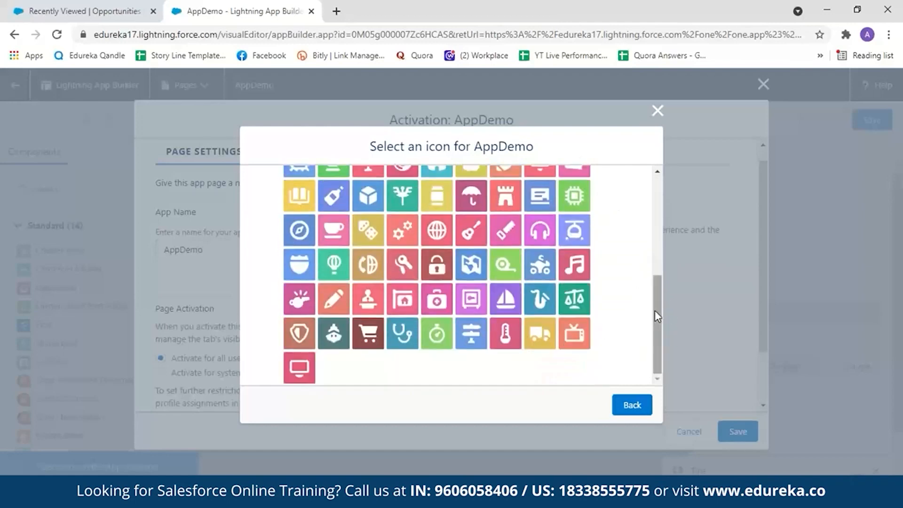
pyautogui.moveTo(656, 311); pyautogui.dragTo(639, 185)
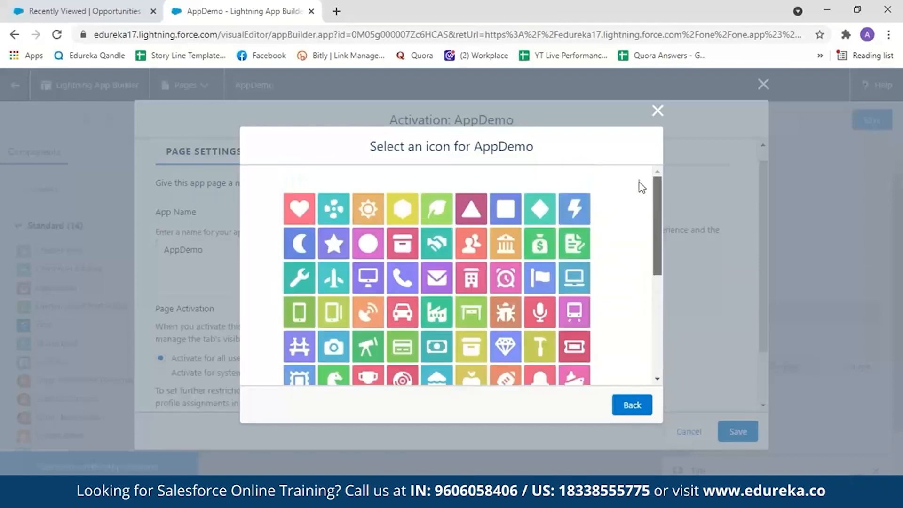
pyautogui.click(405, 209)
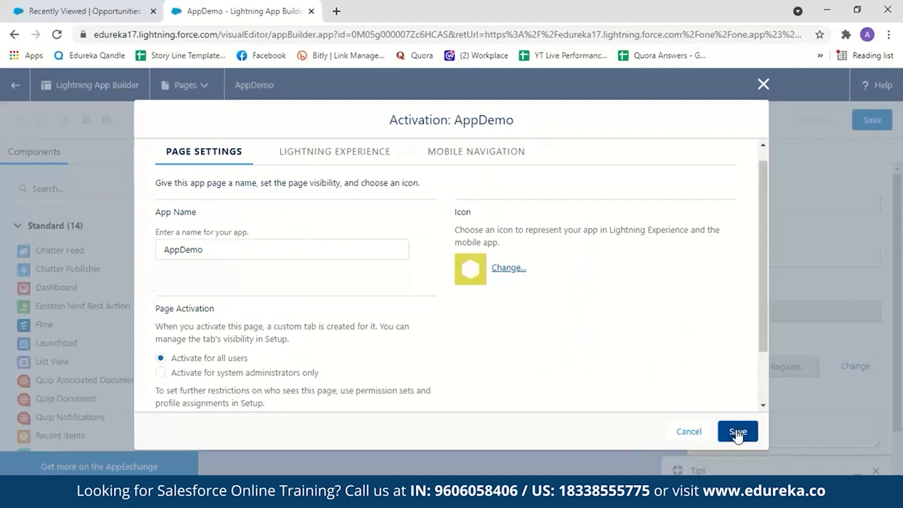
# Add the page to the Sales app in Lightning Experience and place AppDemo directly below Home.
pyautogui.click(336, 157)
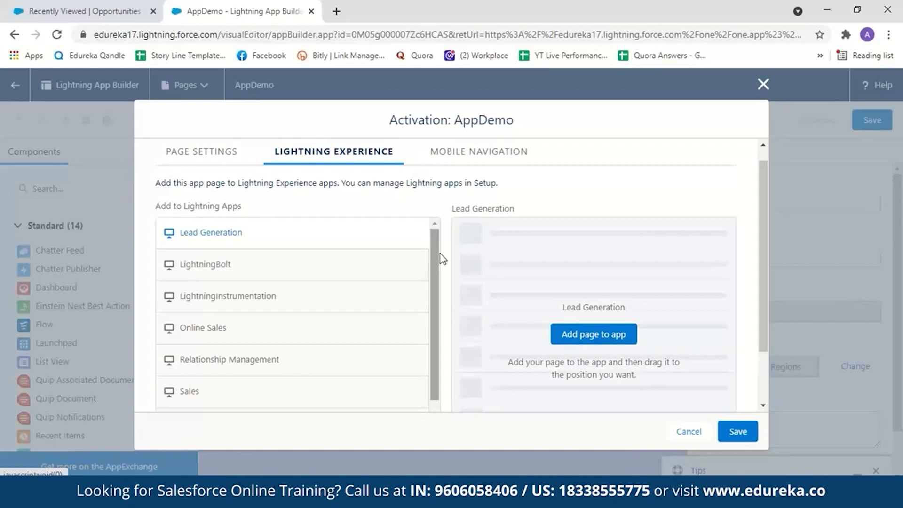
pyautogui.click(80, 11)
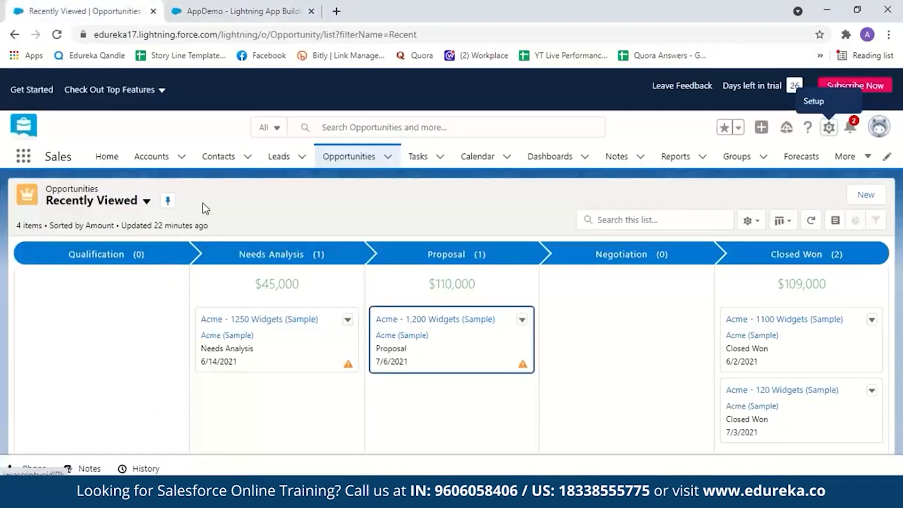
pyautogui.click(277, 11)
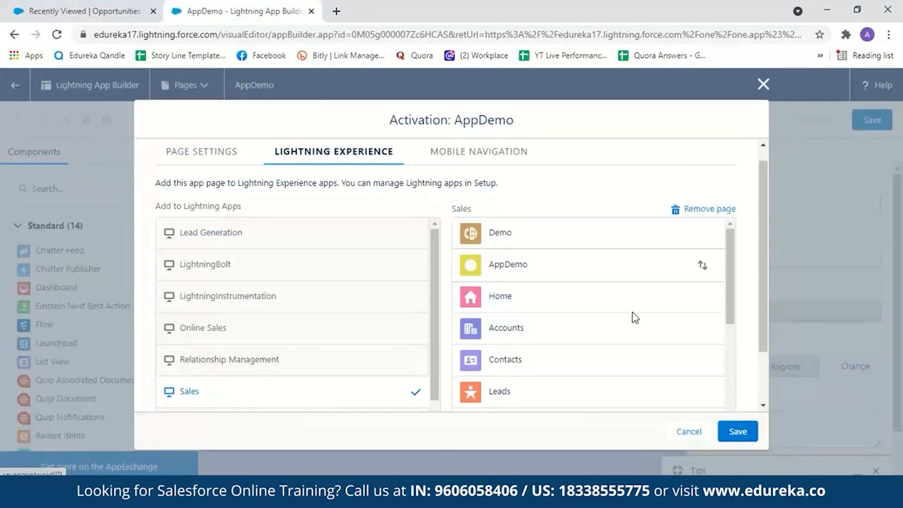
pyautogui.moveTo(702, 266); pyautogui.dragTo(712, 301)
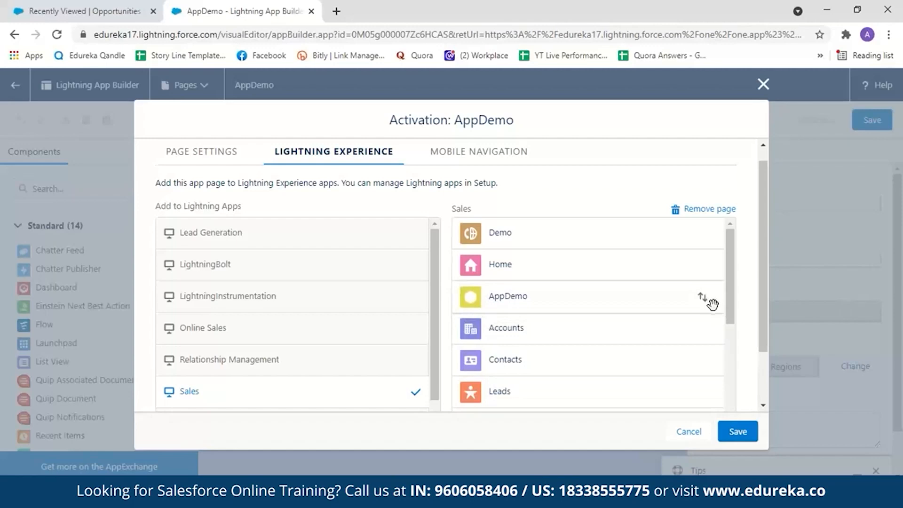
# Add the AppDemo page to the Mobile Navigation Menu and save the activation settings.
pyautogui.click(495, 148)
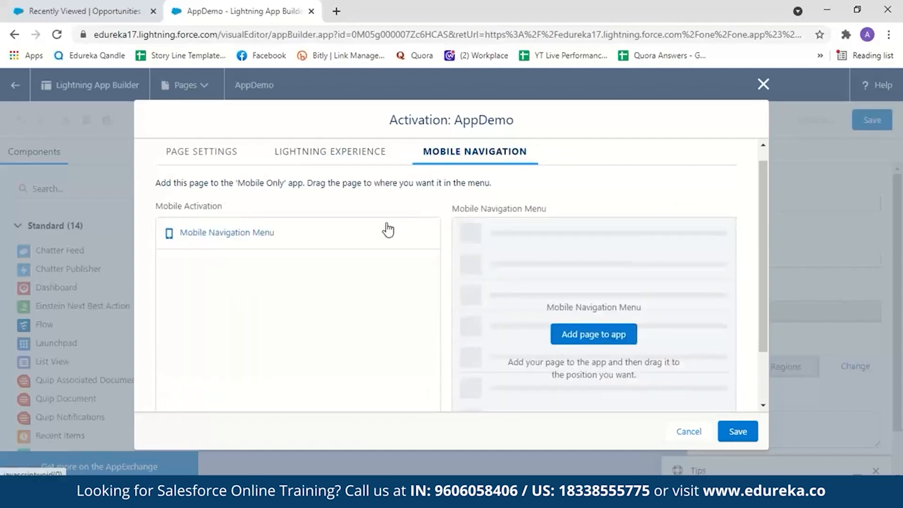
pyautogui.click(373, 239)
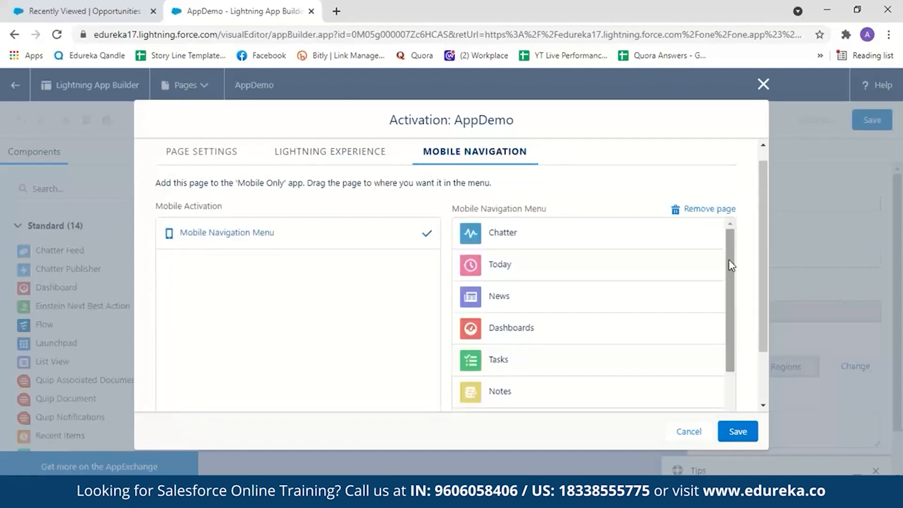
pyautogui.moveTo(730, 265); pyautogui.dragTo(729, 345)
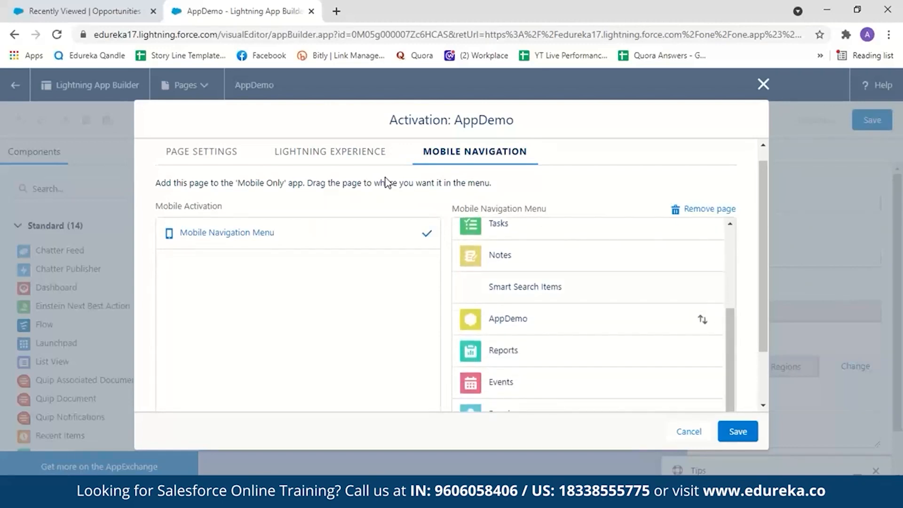
pyautogui.click(356, 155)
pyautogui.click(735, 432)
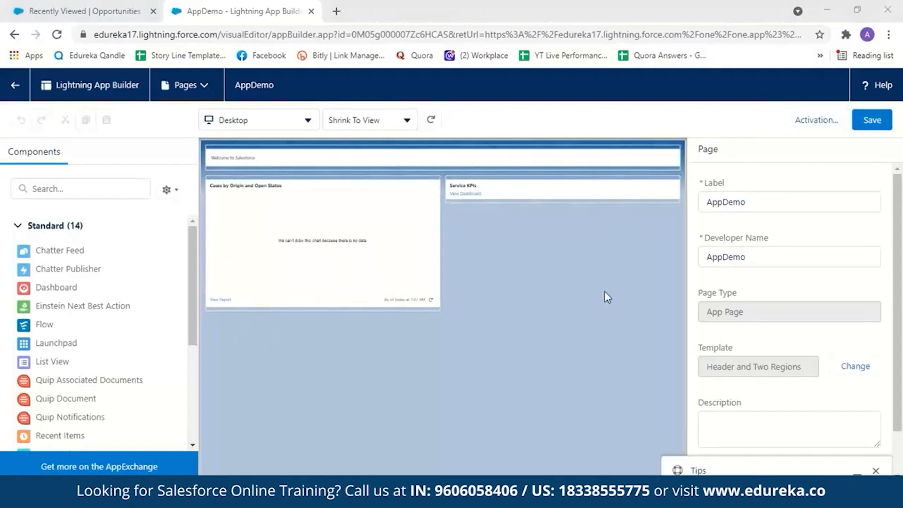
# Reload the Sales app and open the AppDemo page from its navigation bar.
pyautogui.click(67, 13)
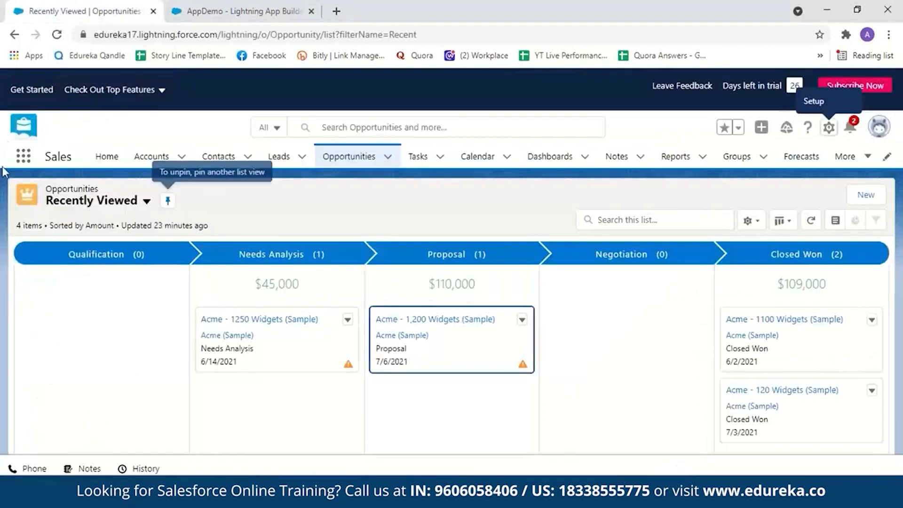
pyautogui.click(57, 36)
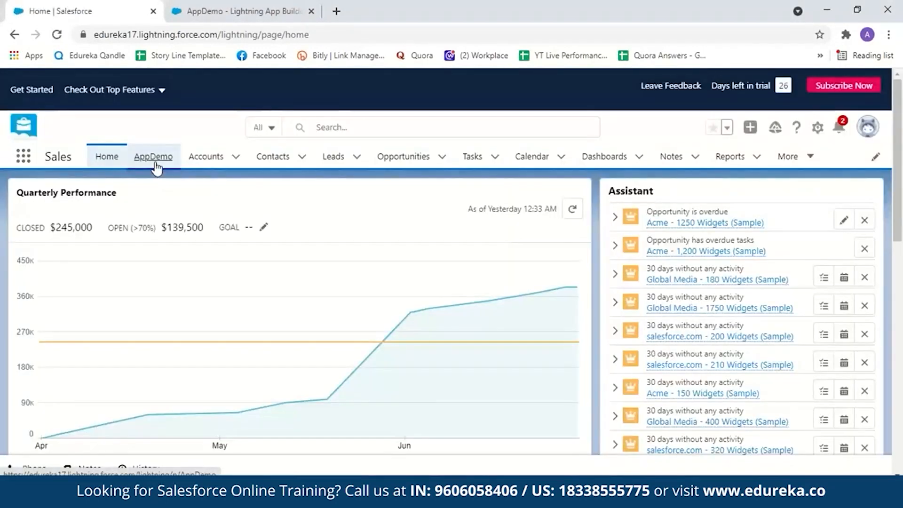
pyautogui.click(154, 157)
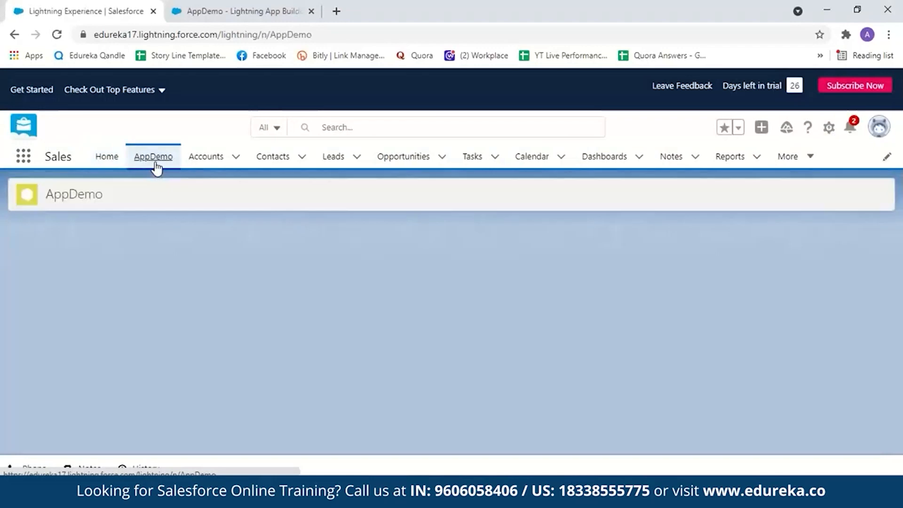